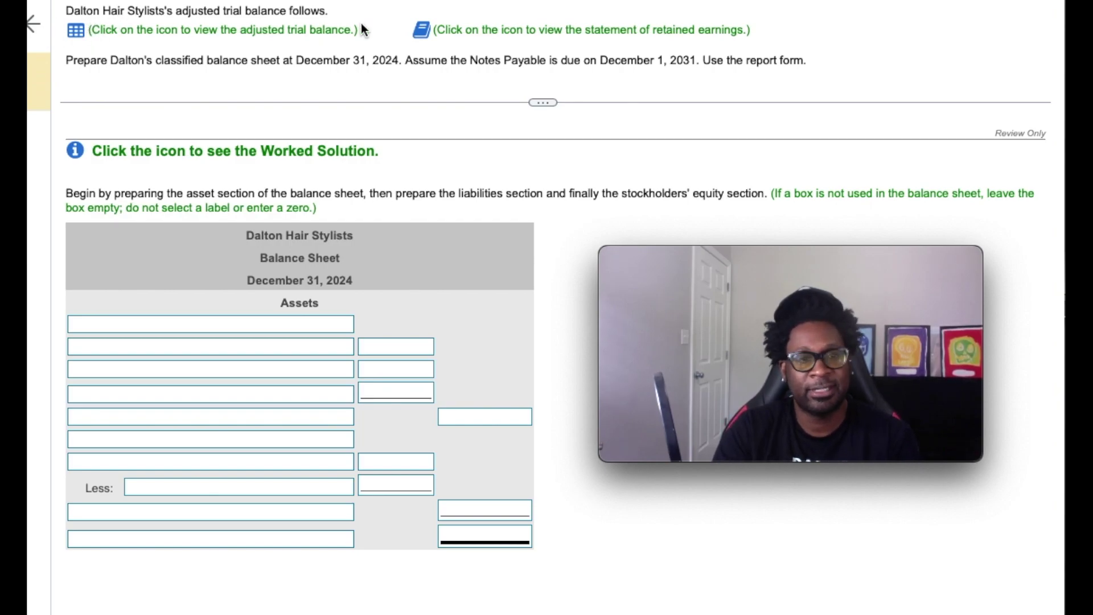
Step: Review the adjusted trial balance and the retained earnings statement, noting the 3,150 ending balance
{"action": "left_click", "coordinate": [83, 30]}
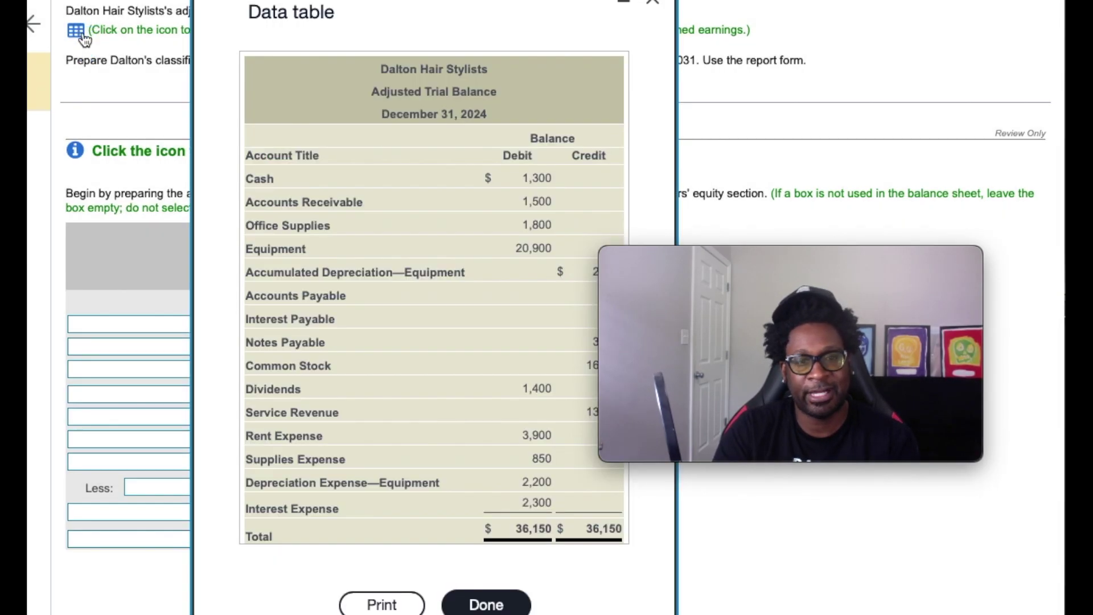
{"action": "left_click", "coordinate": [654, 3]}
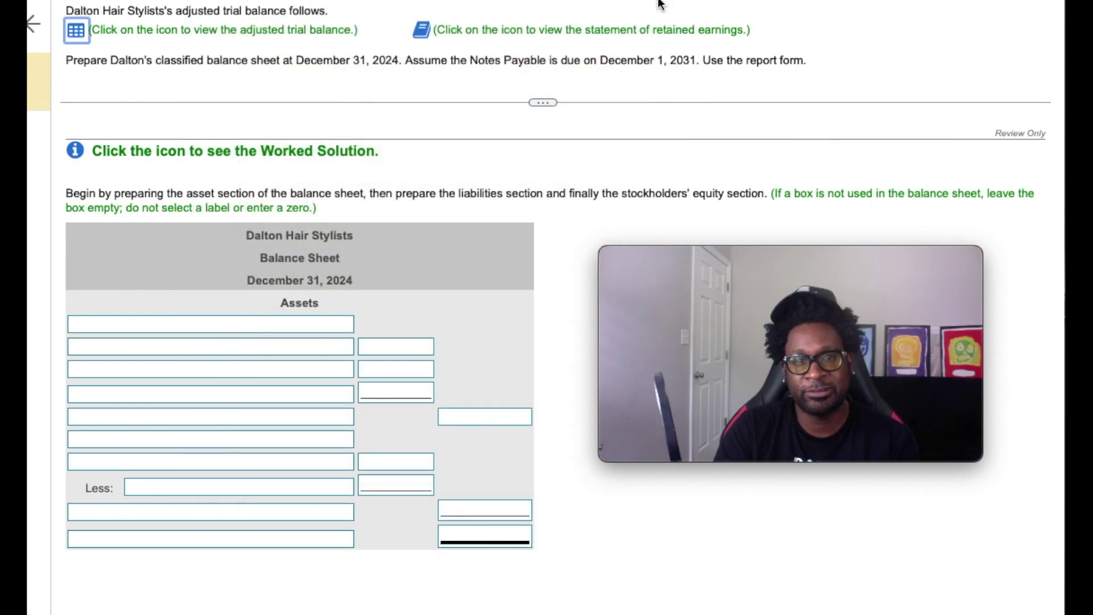
{"action": "left_click", "coordinate": [427, 34]}
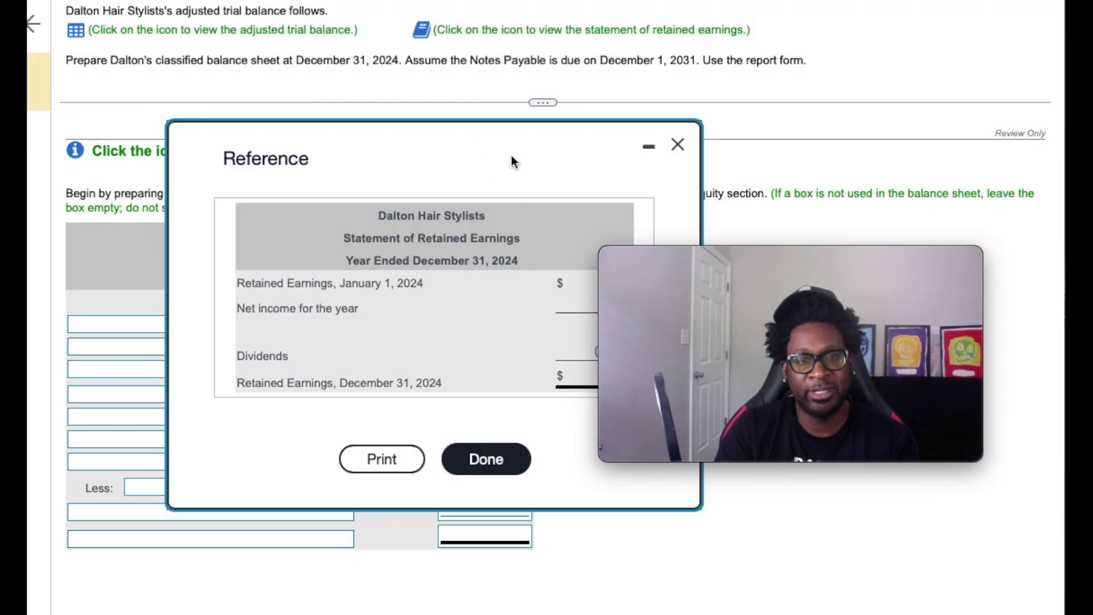
{"action": "left_click_drag", "start_coordinate": [511, 161], "coordinate": [358, 165]}
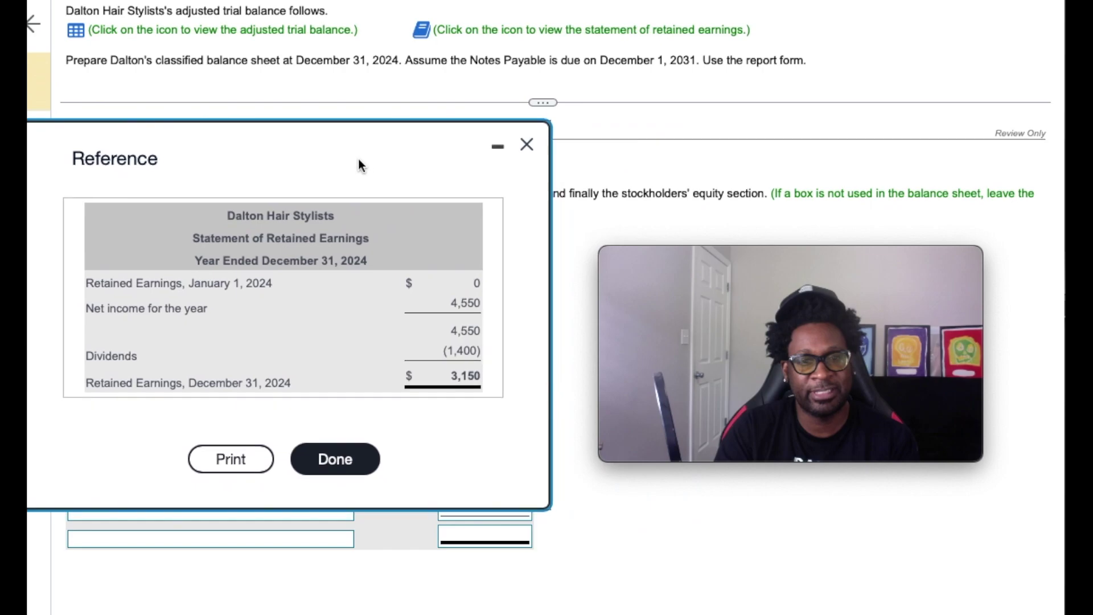
{"action": "left_click", "coordinate": [527, 145]}
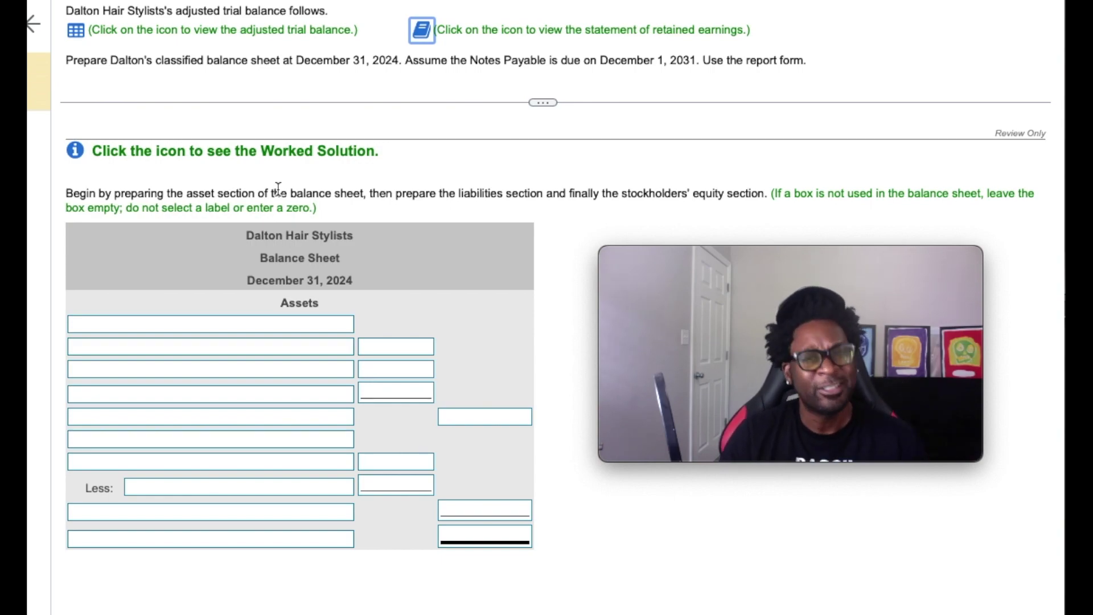
Step: Reopen the adjusted trial balance, shift it left to read every credit amount, then close it
{"action": "left_click", "coordinate": [76, 29]}
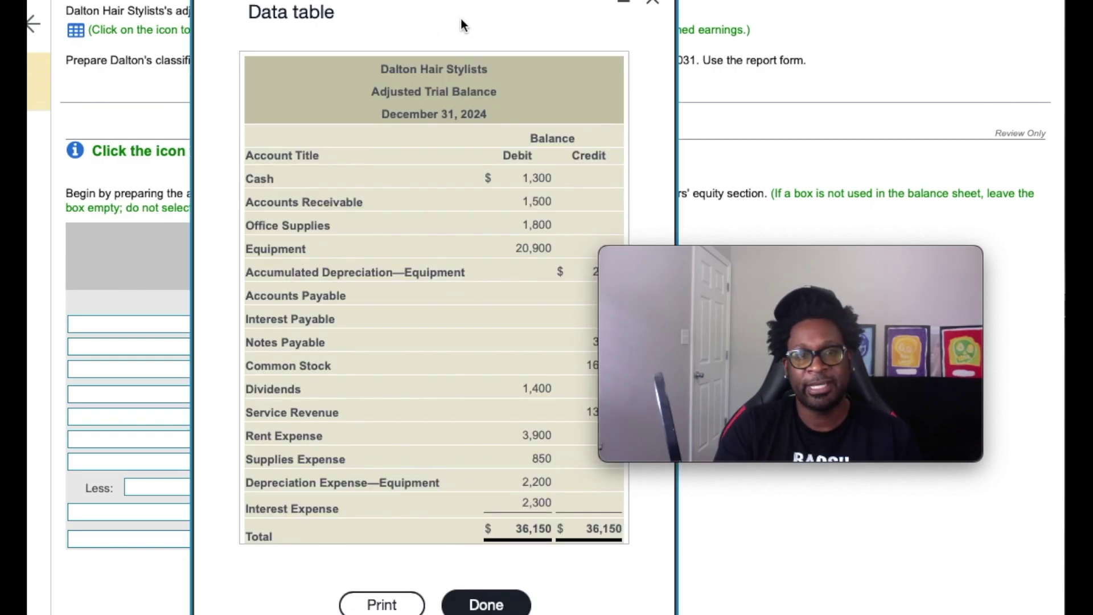
{"action": "left_click_drag", "start_coordinate": [460, 18], "coordinate": [335, 7]}
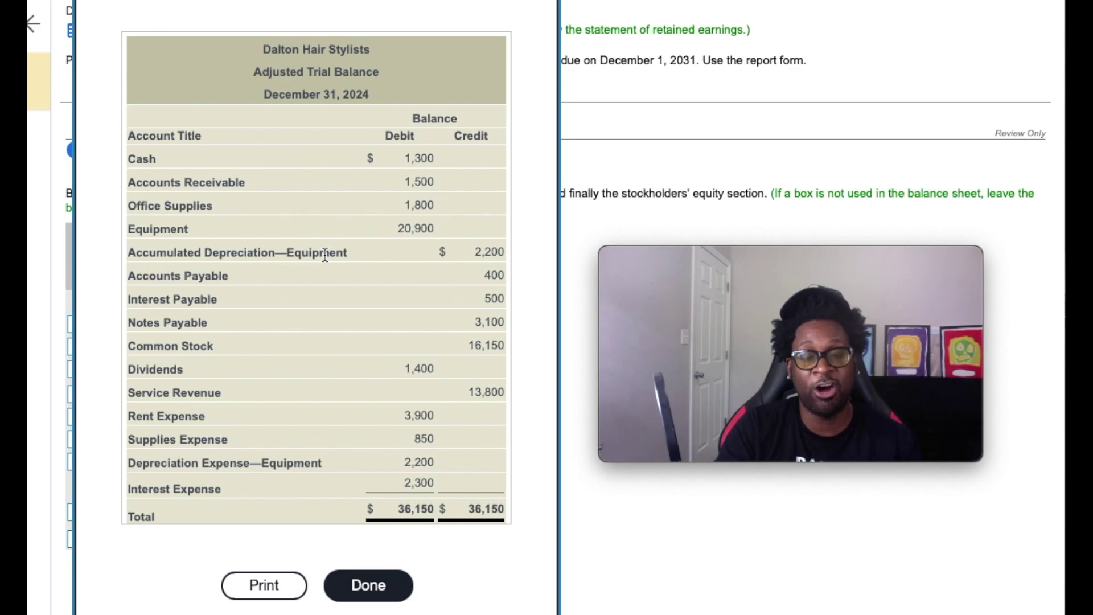
{"action": "left_click", "coordinate": [367, 585]}
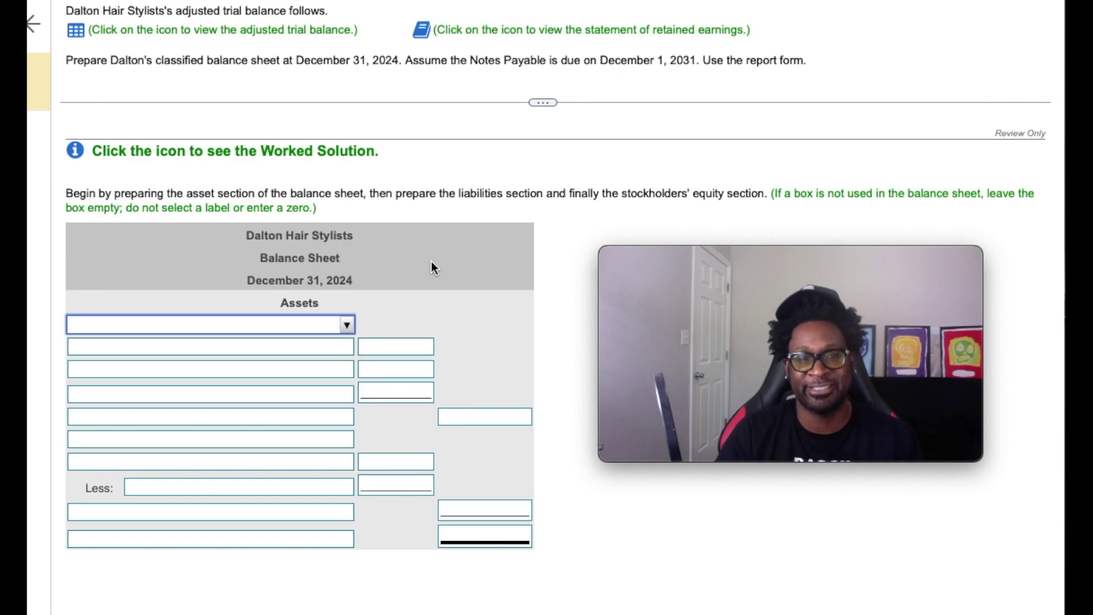
Step: Head the assets with 'Current Assets:' and enter Cash of 1300
{"action": "left_click", "coordinate": [190, 325]}
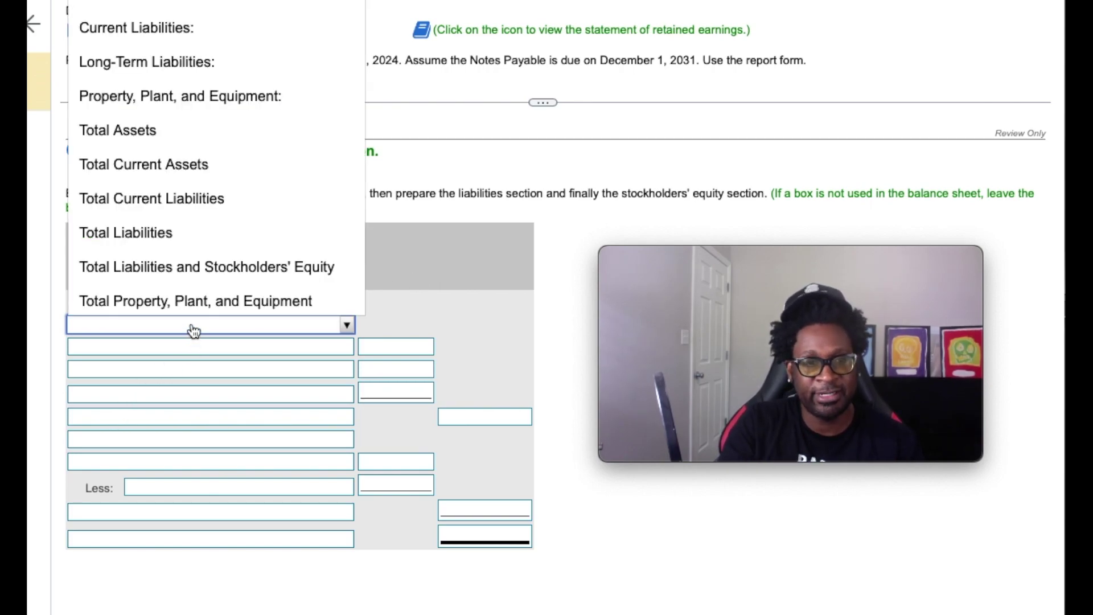
{"action": "left_click", "coordinate": [190, 346]}
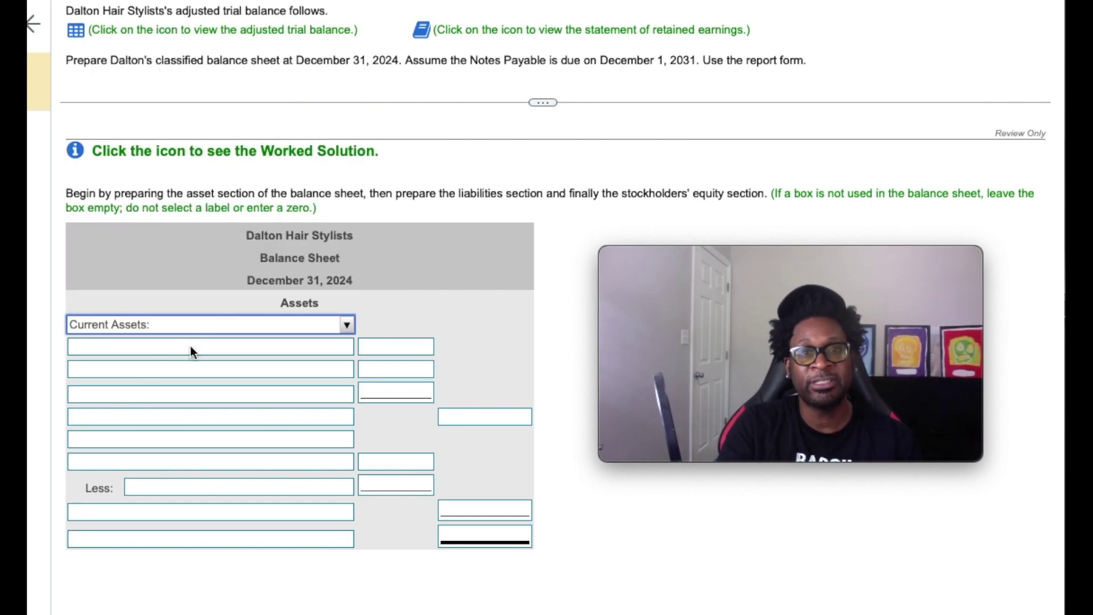
{"action": "left_click", "coordinate": [190, 346]}
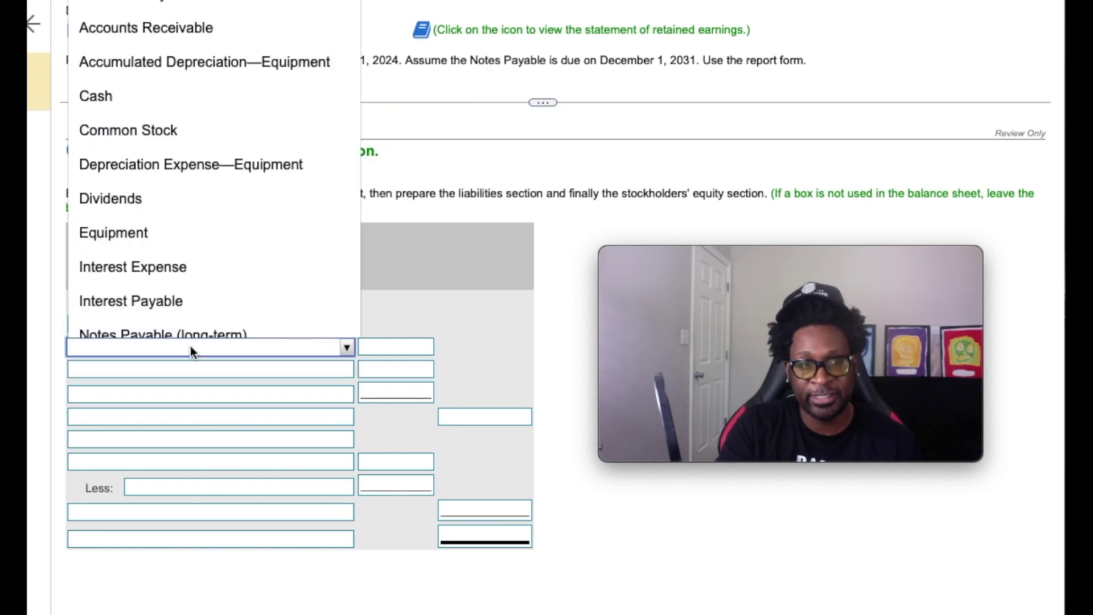
{"action": "left_click", "coordinate": [124, 97]}
{"action": "key", "text": "Tab"}
{"action": "type", "text": "1300"}
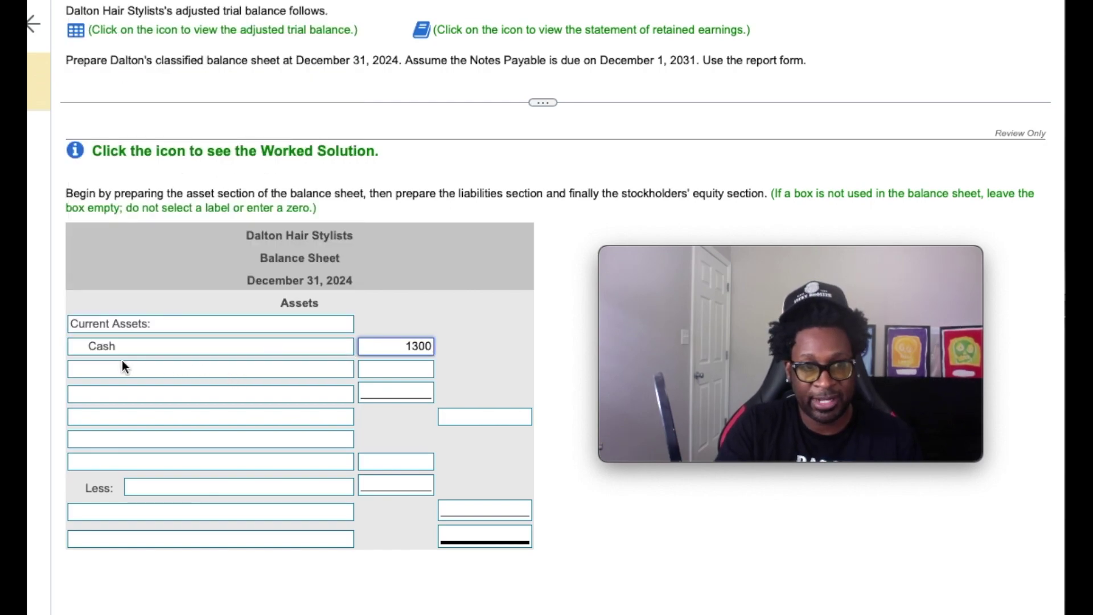
Step: Add Accounts Receivable 1500 and Office Supplies 1800, with Total Current Assets of 4600
{"action": "left_click", "coordinate": [121, 369]}
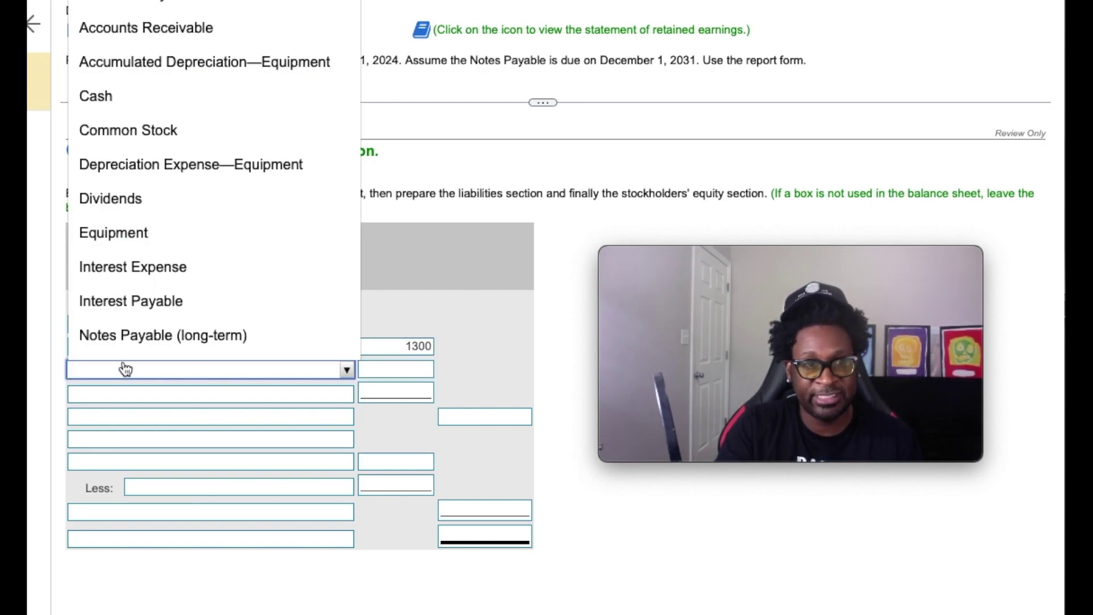
{"action": "left_click", "coordinate": [146, 28]}
{"action": "key", "text": "Tab"}
{"action": "type", "text": "1500"}
{"action": "left_click", "coordinate": [124, 396]}
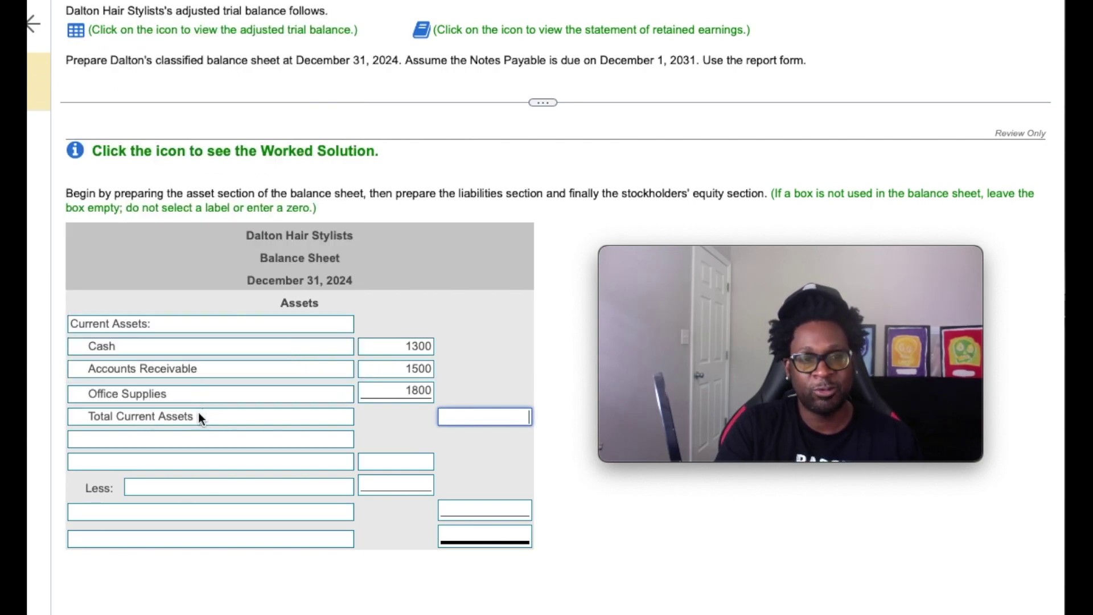
{"action": "type", "text": "4600"}
{"action": "left_click", "coordinate": [115, 439]}
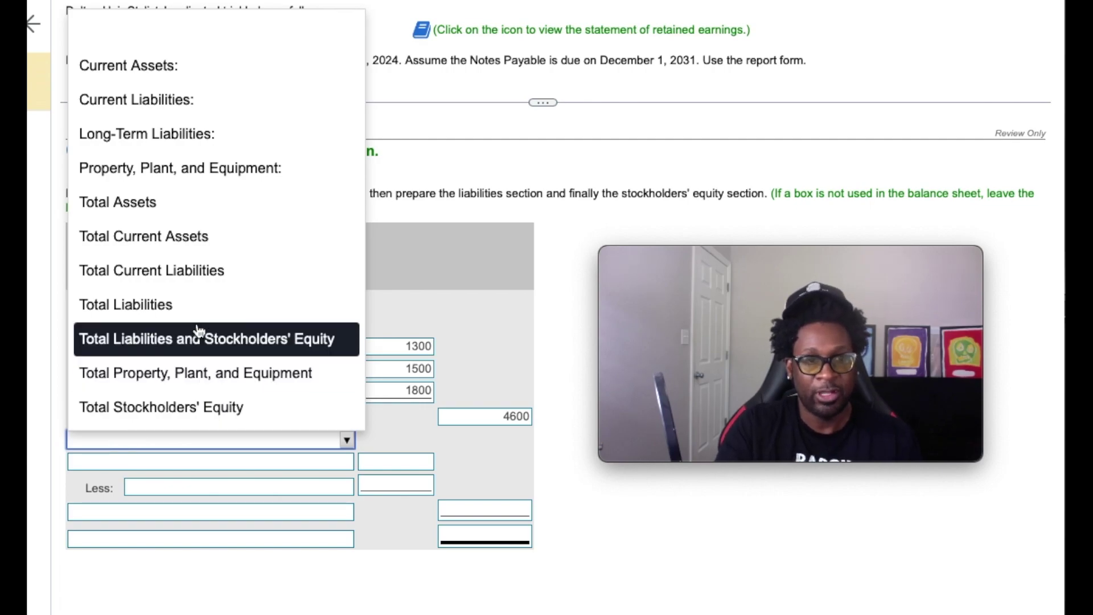
Step: Label the next asset row 'Property, Plant, and Equipment:' to begin listing Equipment at 20900
{"action": "left_click", "coordinate": [217, 171]}
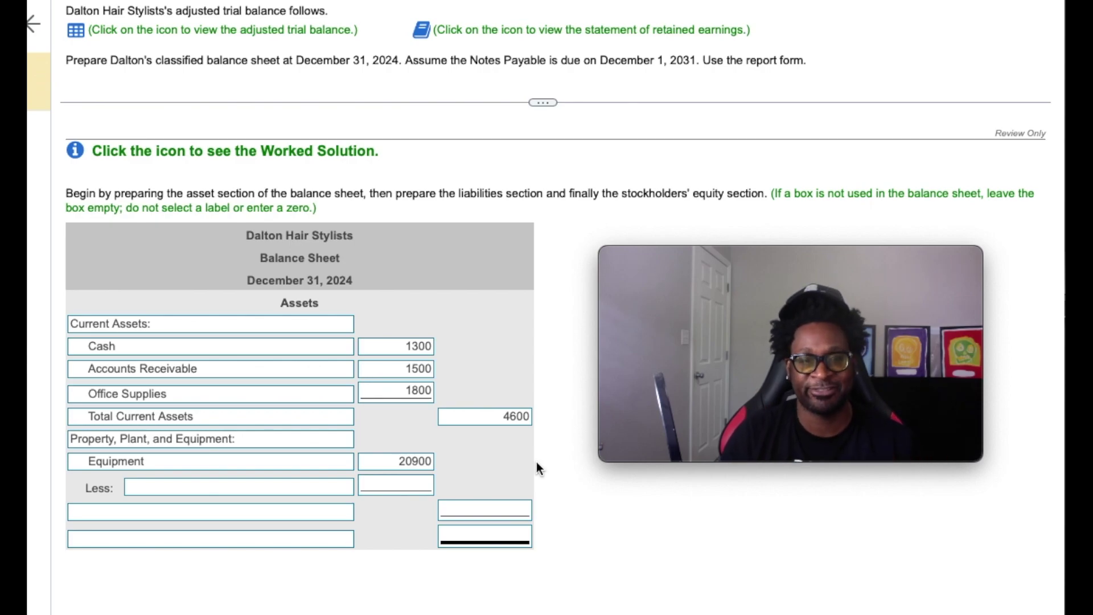
Step: Deduct Accumulated Depreciation—Equipment of (2200) and total property, plant, and equipment at 18700
{"action": "left_click", "coordinate": [194, 489]}
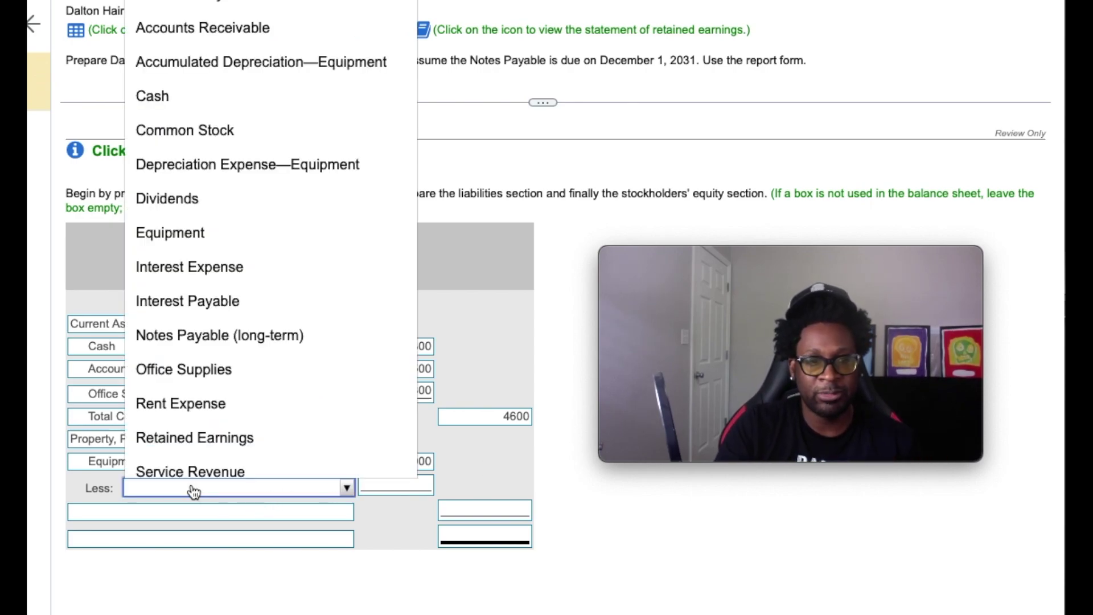
{"action": "left_click", "coordinate": [171, 62]}
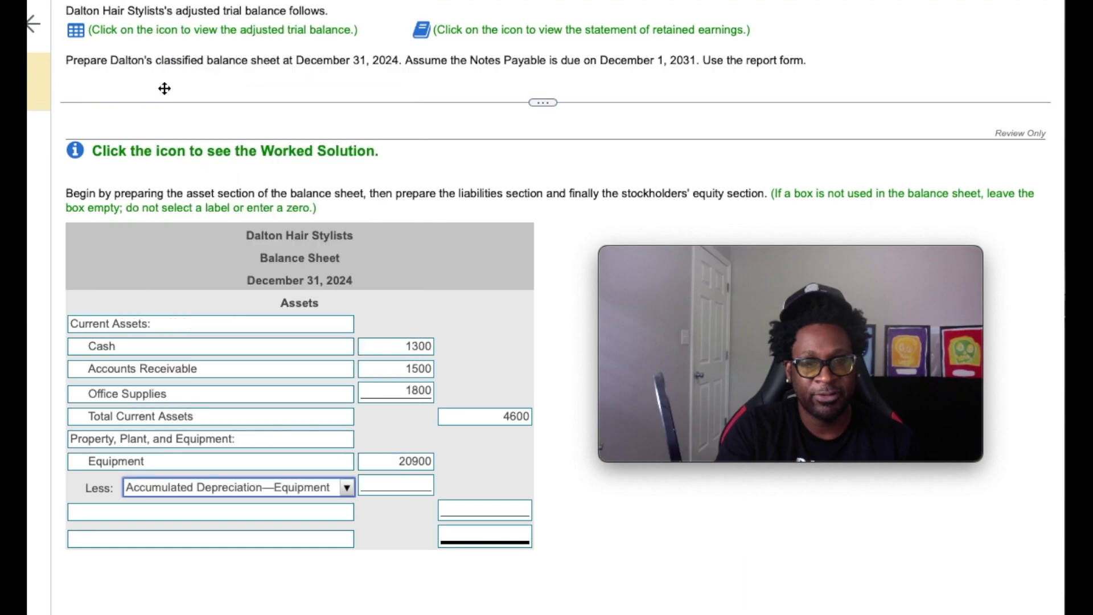
{"action": "left_click", "coordinate": [391, 484]}
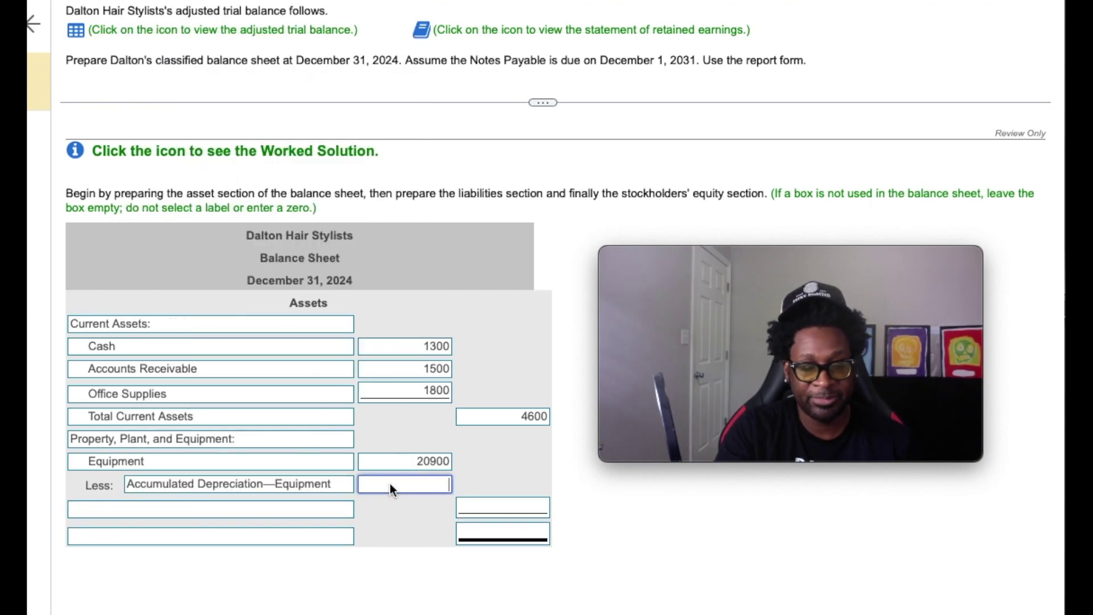
{"action": "type", "text": "("}
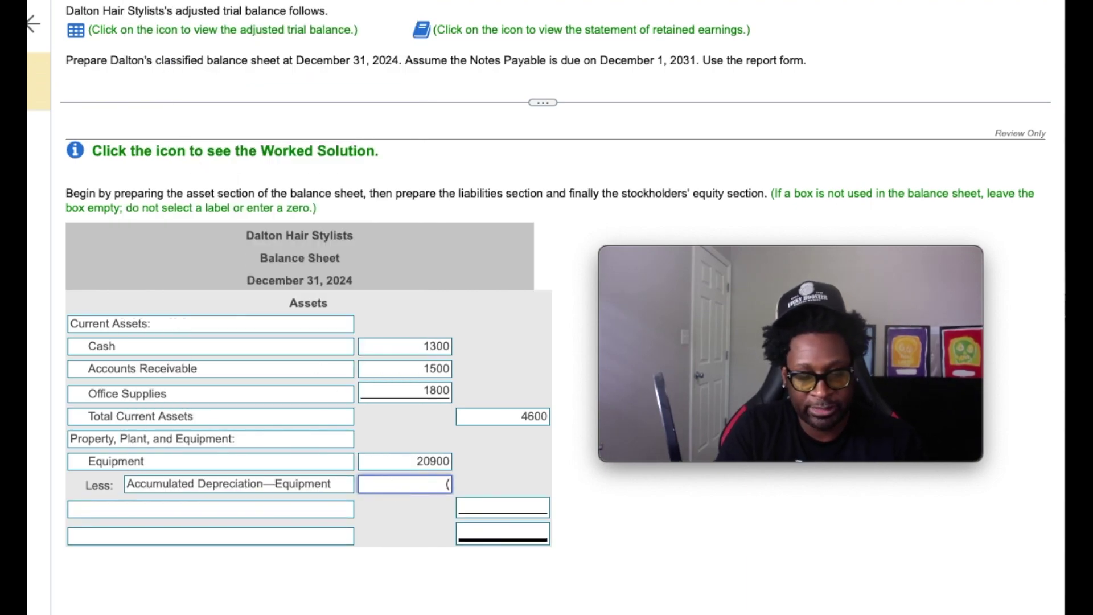
{"action": "type", "text": "220"}
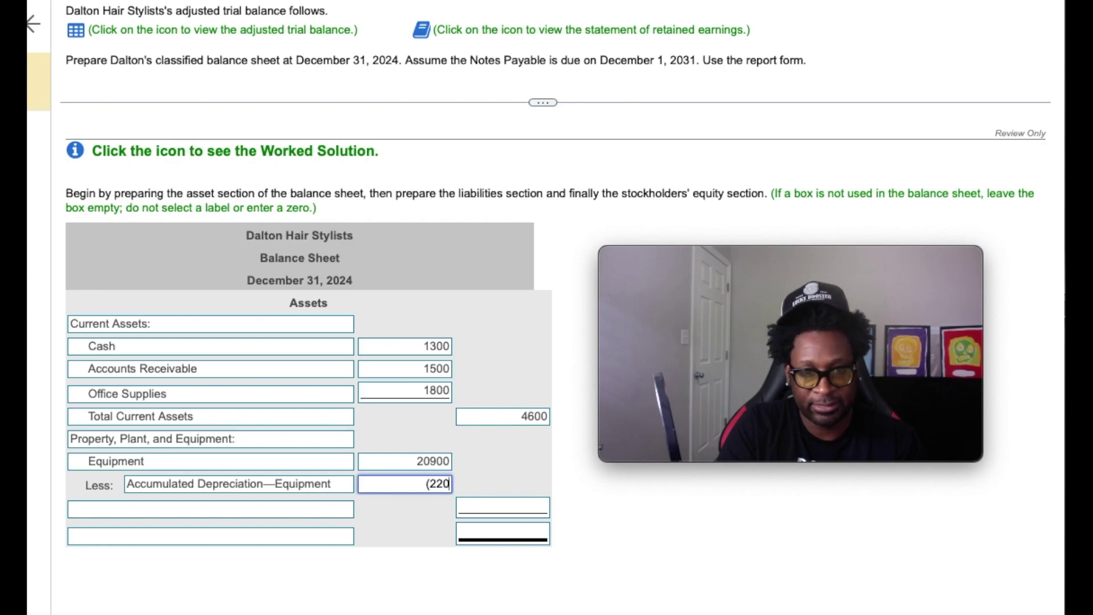
{"action": "type", "text": "0)"}
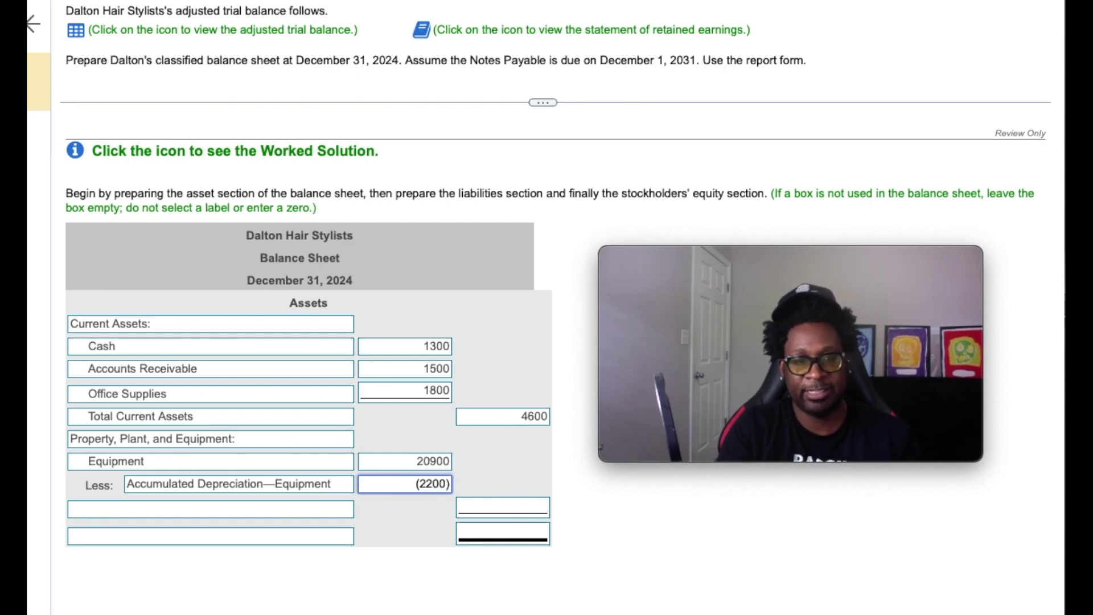
{"action": "left_click", "coordinate": [288, 511]}
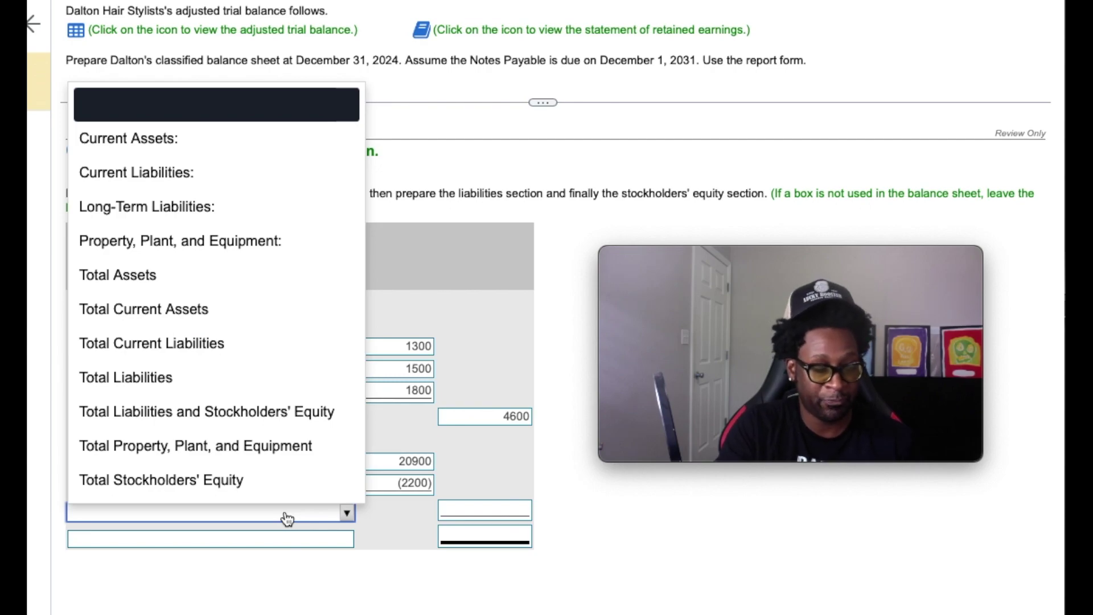
{"action": "left_click", "coordinate": [195, 446]}
{"action": "left_click", "coordinate": [478, 509]}
{"action": "type", "text": "1"}
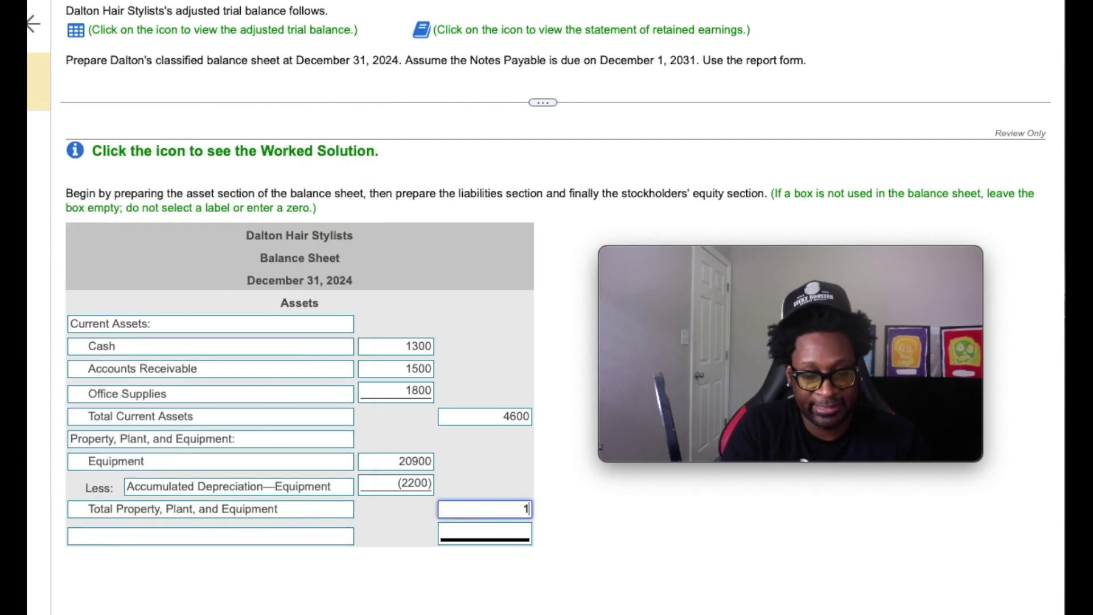
{"action": "type", "text": "8700"}
{"action": "key", "text": "Tab"}
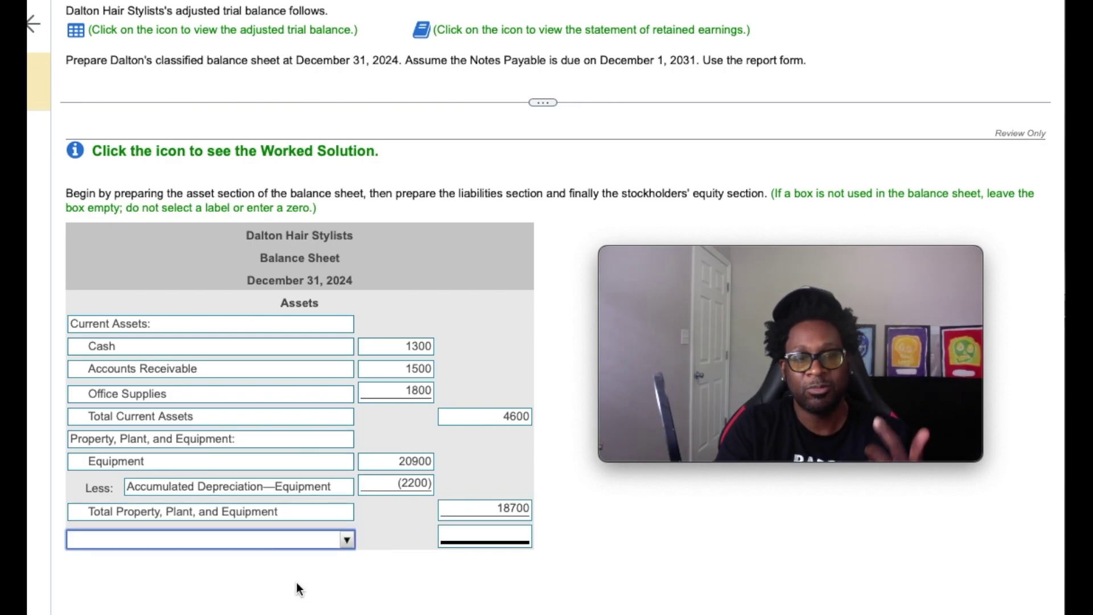
Step: Enter Total Assets of 23300 and submit the asset section, which is marked correct
{"action": "left_click", "coordinate": [241, 544]}
{"action": "left_click", "coordinate": [117, 301]}
{"action": "left_click", "coordinate": [484, 534]}
{"action": "type", "text": "23300"}
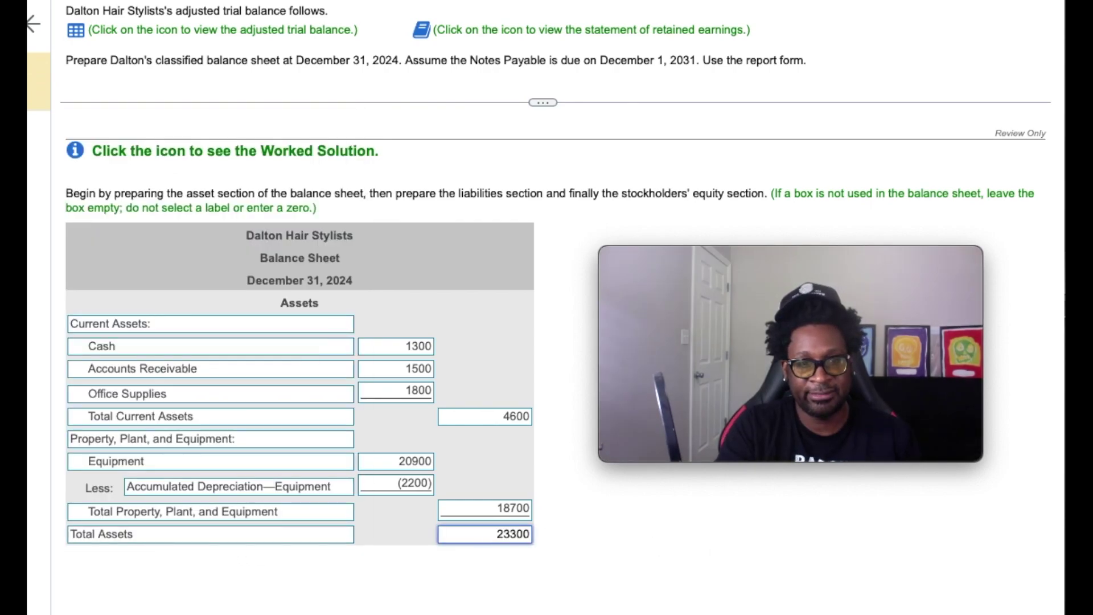
{"action": "key", "text": "Return"}
{"action": "left_click", "coordinate": [453, 347]}
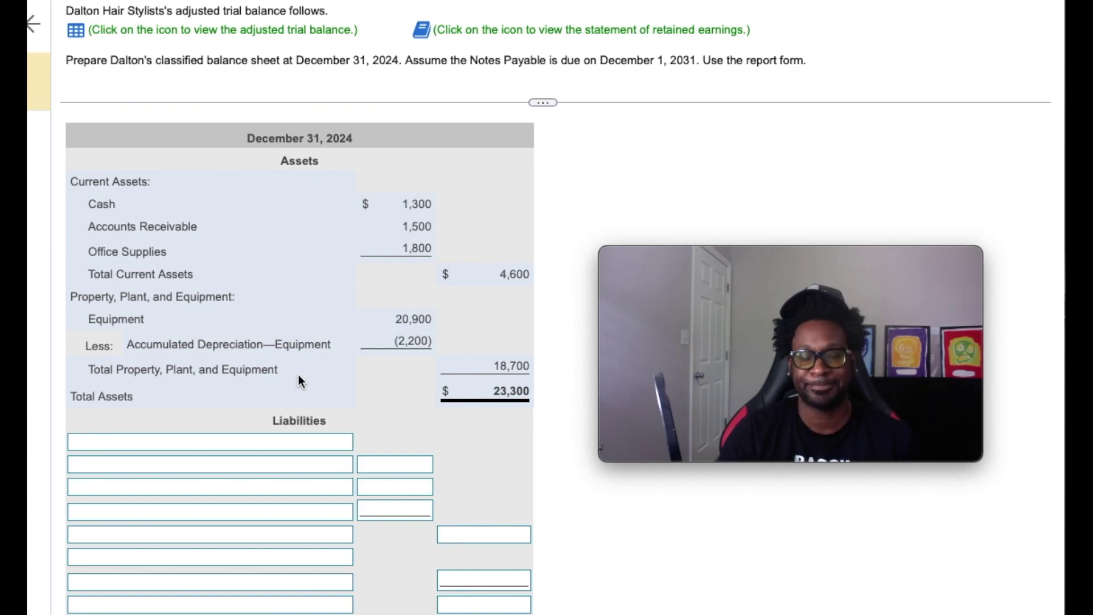
Step: Head the liabilities with 'Current Liabilities:' and list Accounts Payable 400 and Interest Payable 500
{"action": "left_click", "coordinate": [242, 442]}
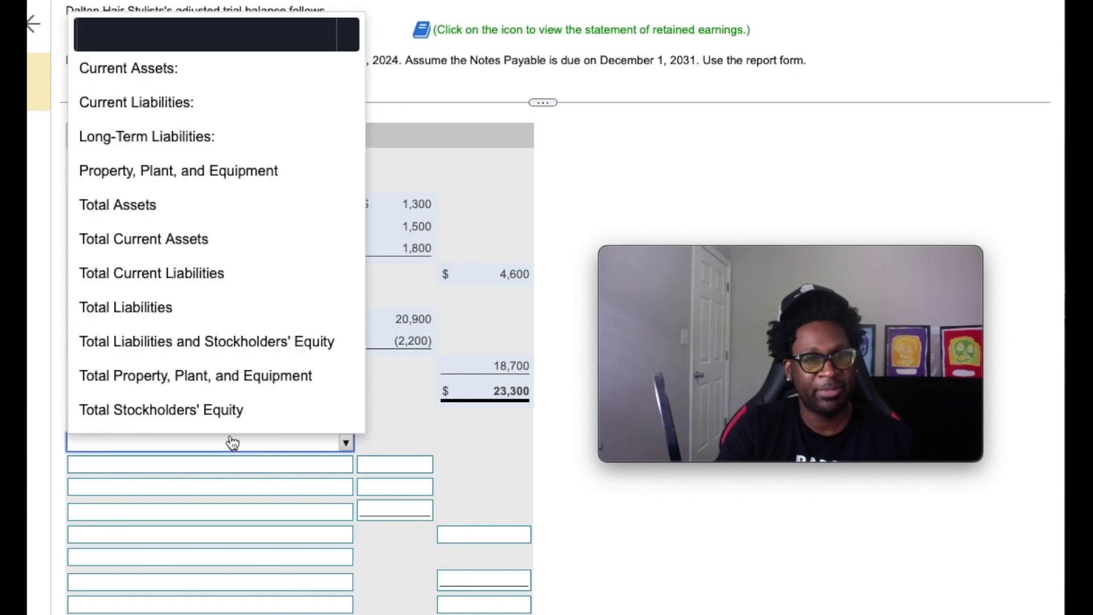
{"action": "left_click", "coordinate": [162, 107]}
{"action": "left_click", "coordinate": [126, 464]}
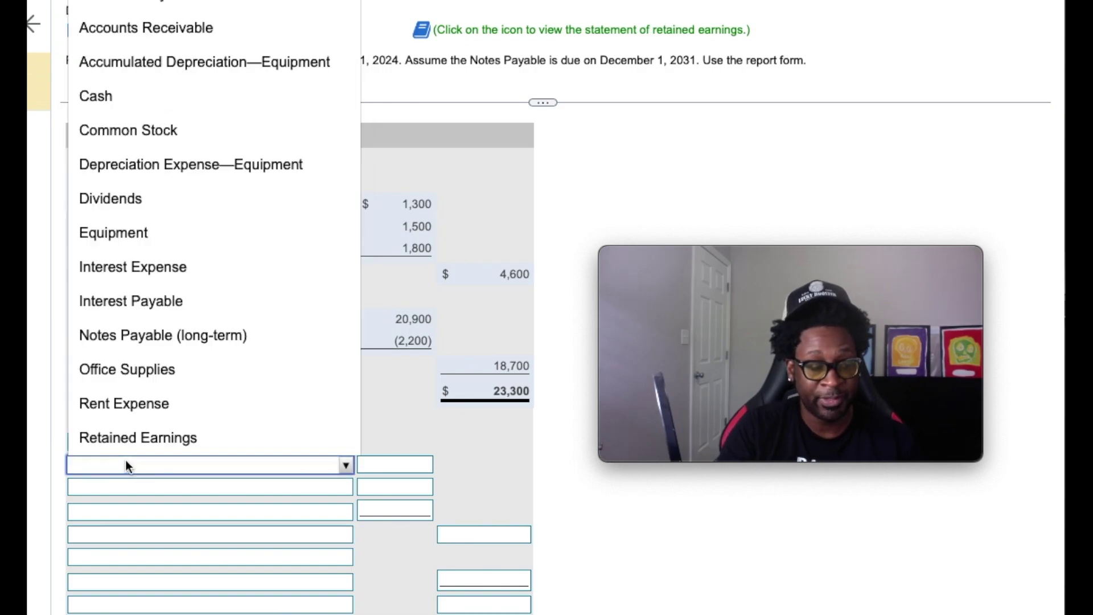
{"action": "left_click", "coordinate": [127, 8]}
{"action": "left_click", "coordinate": [107, 489]}
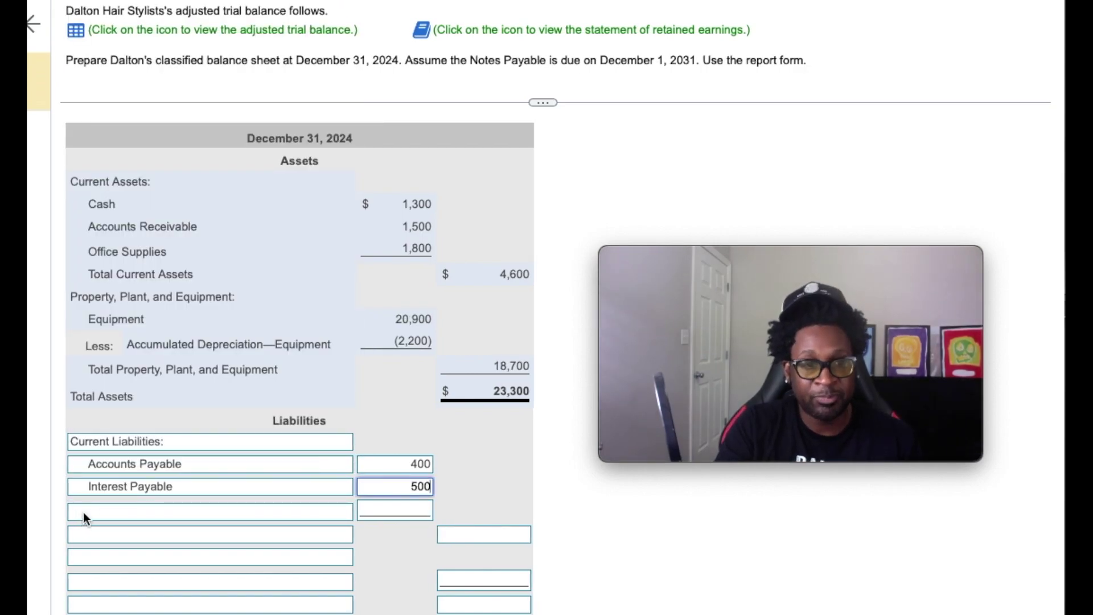
{"action": "left_click", "coordinate": [83, 512]}
{"action": "scroll", "coordinate": [156, 438], "scroll_direction": "down", "scroll_amount": 2}
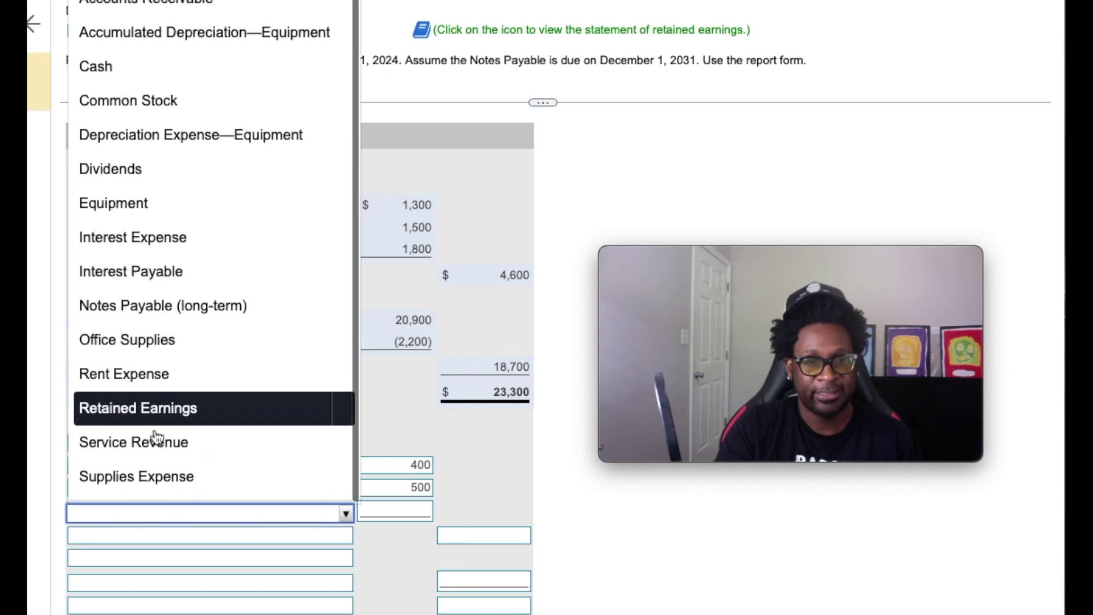
{"action": "scroll", "coordinate": [181, 518], "scroll_direction": "down", "scroll_amount": 1}
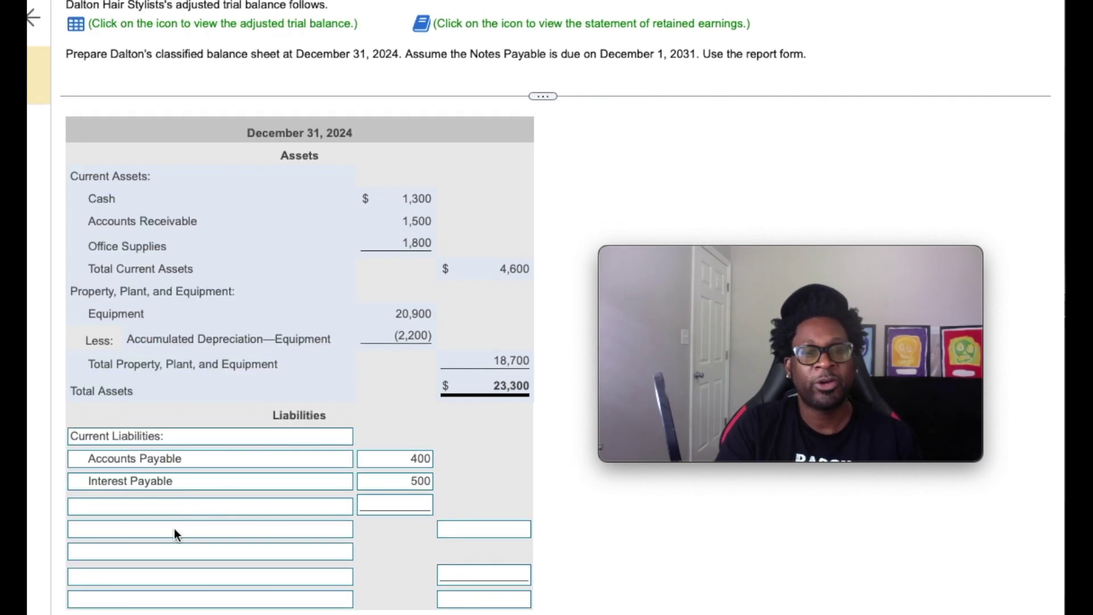
Step: Add a Total Current Liabilities row with 900
{"action": "left_click", "coordinate": [176, 531]}
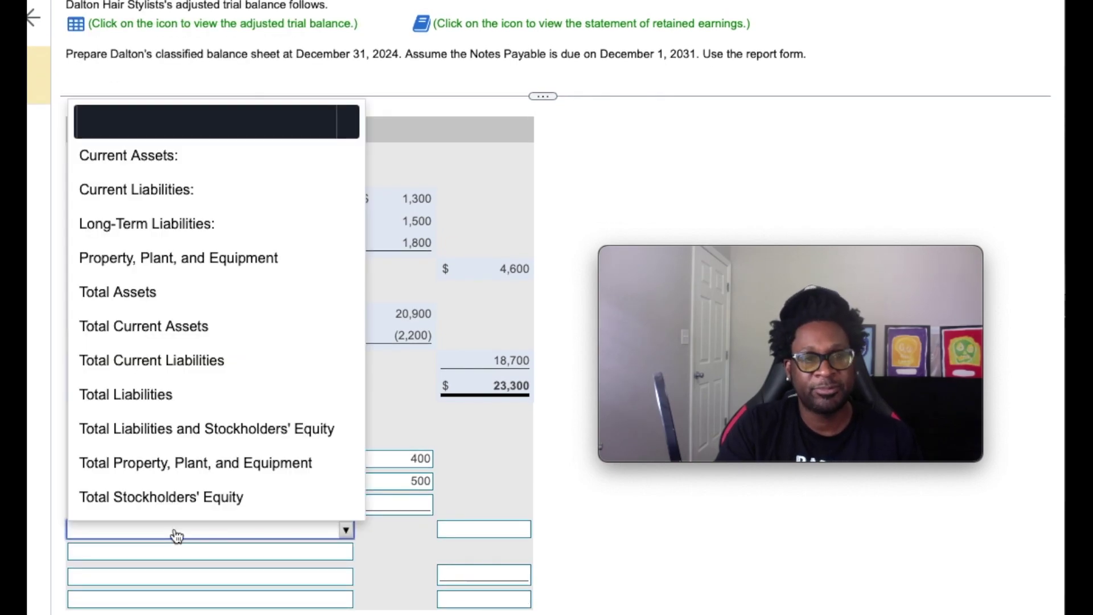
{"action": "left_click", "coordinate": [142, 360]}
{"action": "left_click", "coordinate": [504, 530]}
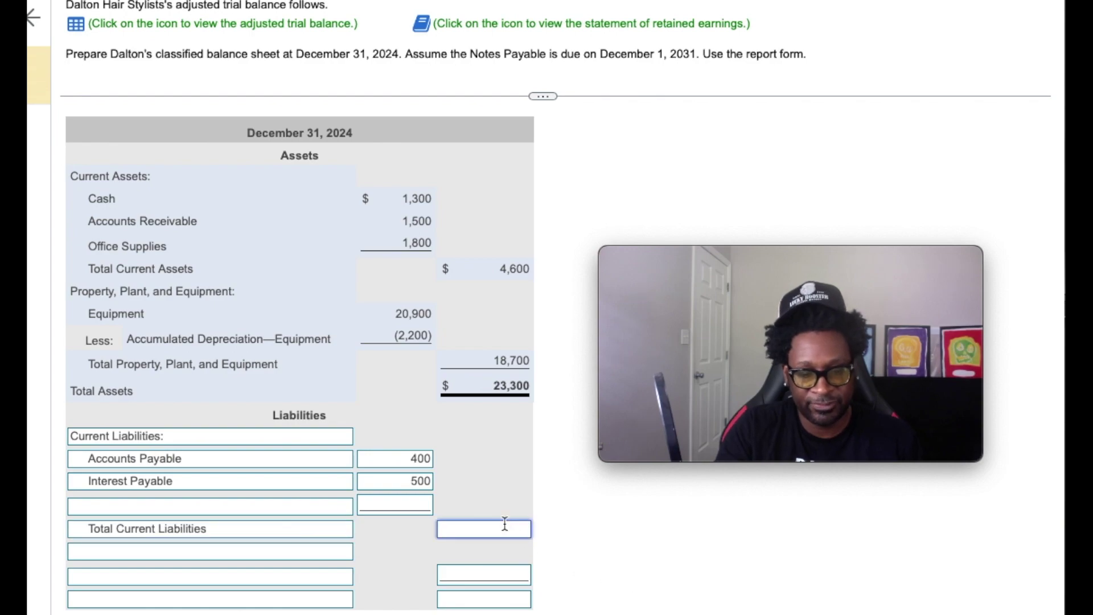
{"action": "type", "text": "900"}
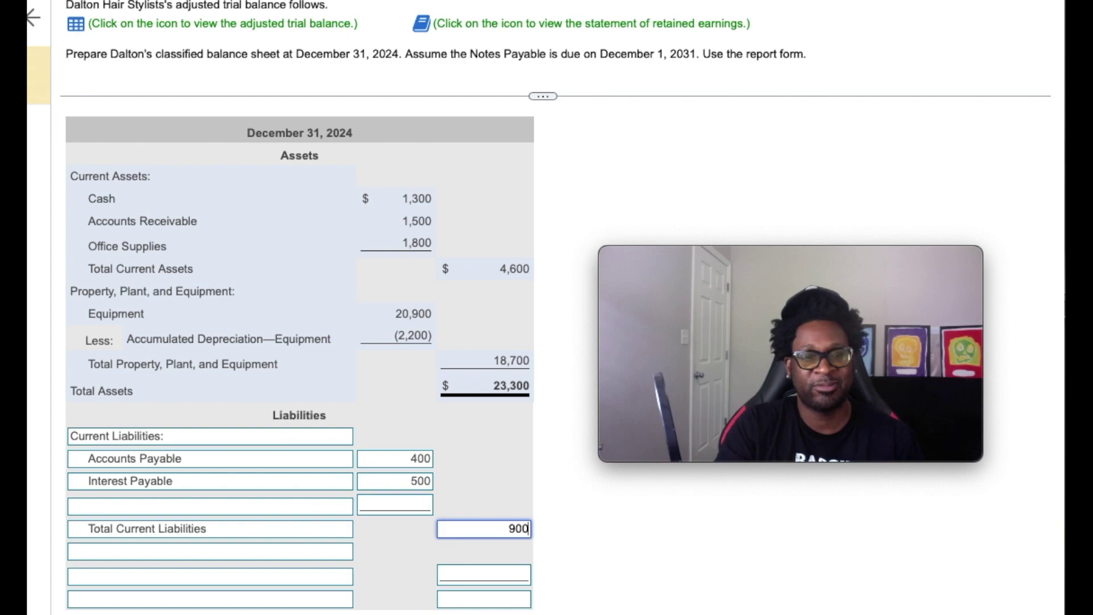
Step: Add 'Long-Term Liabilities:' with Notes Payable (long-term) 3100 and Total Liabilities of 4000
{"action": "left_click", "coordinate": [136, 551]}
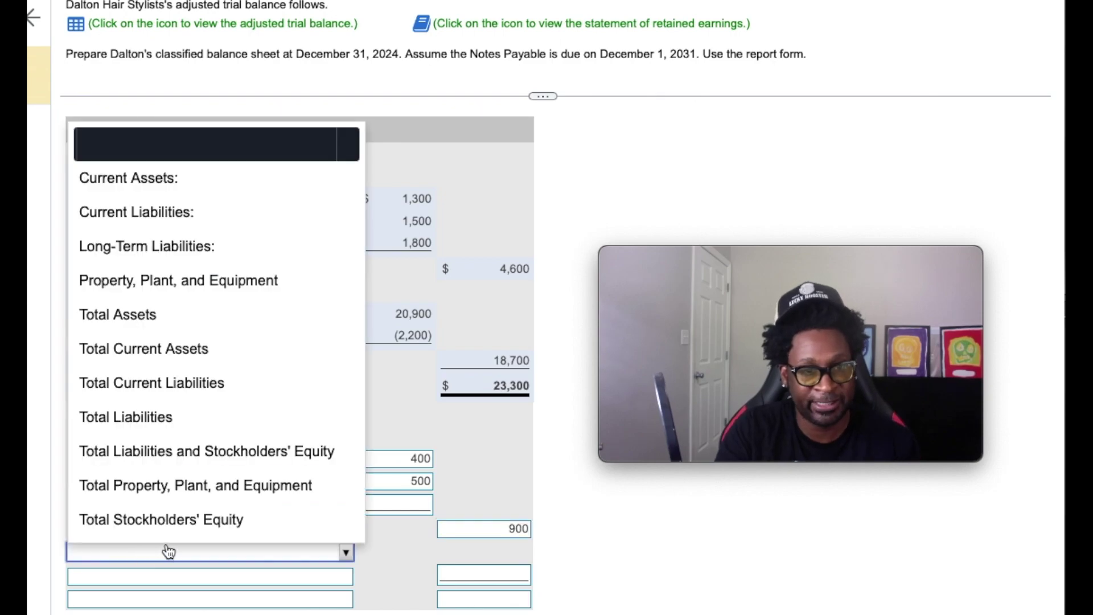
{"action": "left_click", "coordinate": [126, 244]}
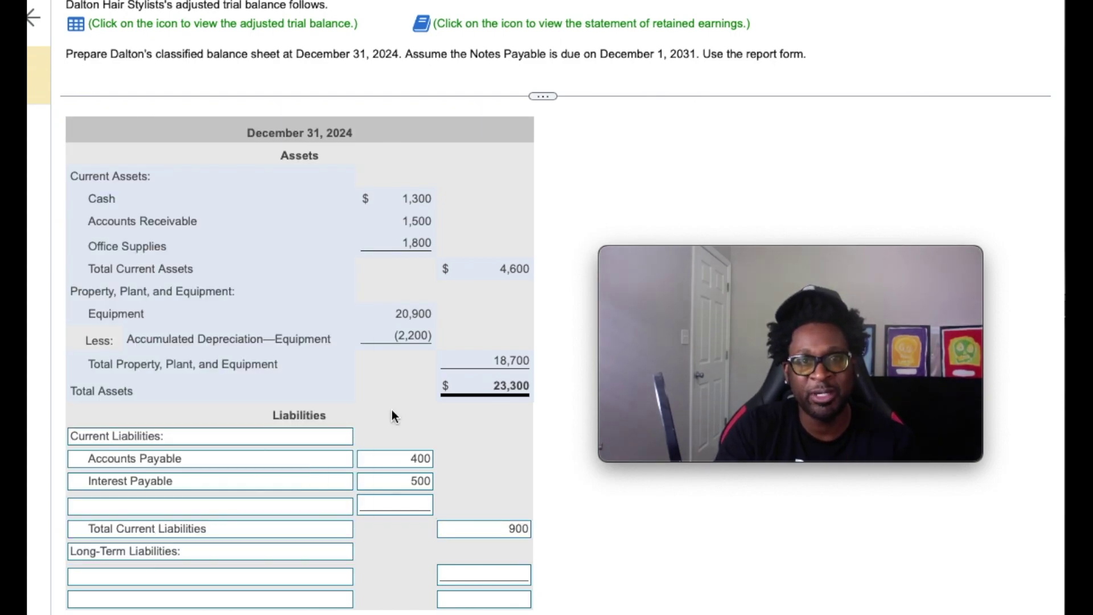
{"action": "left_click", "coordinate": [114, 575]}
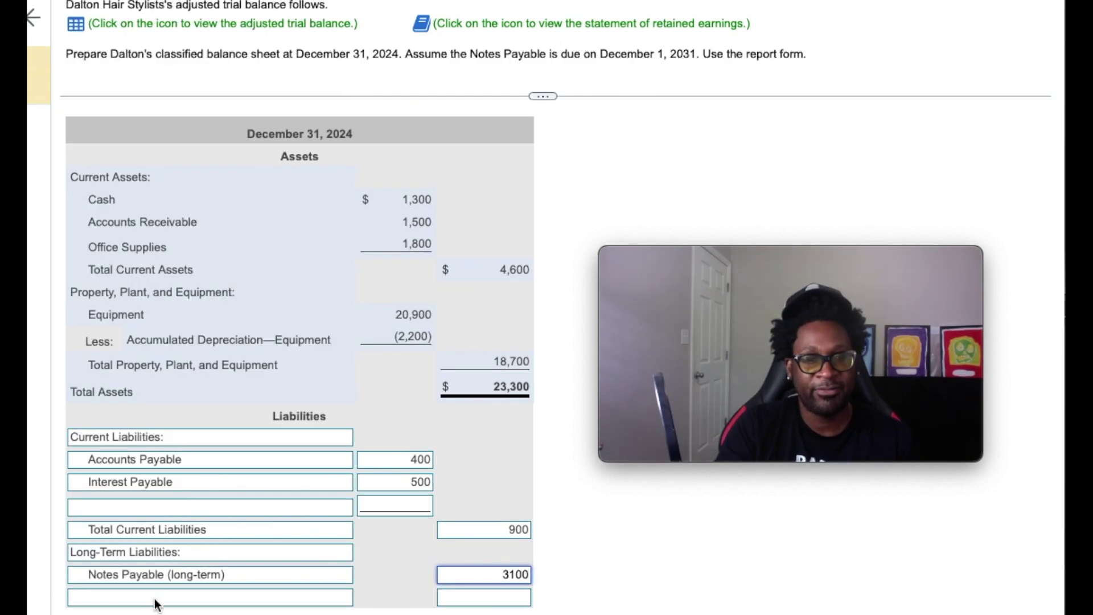
{"action": "left_click", "coordinate": [157, 600]}
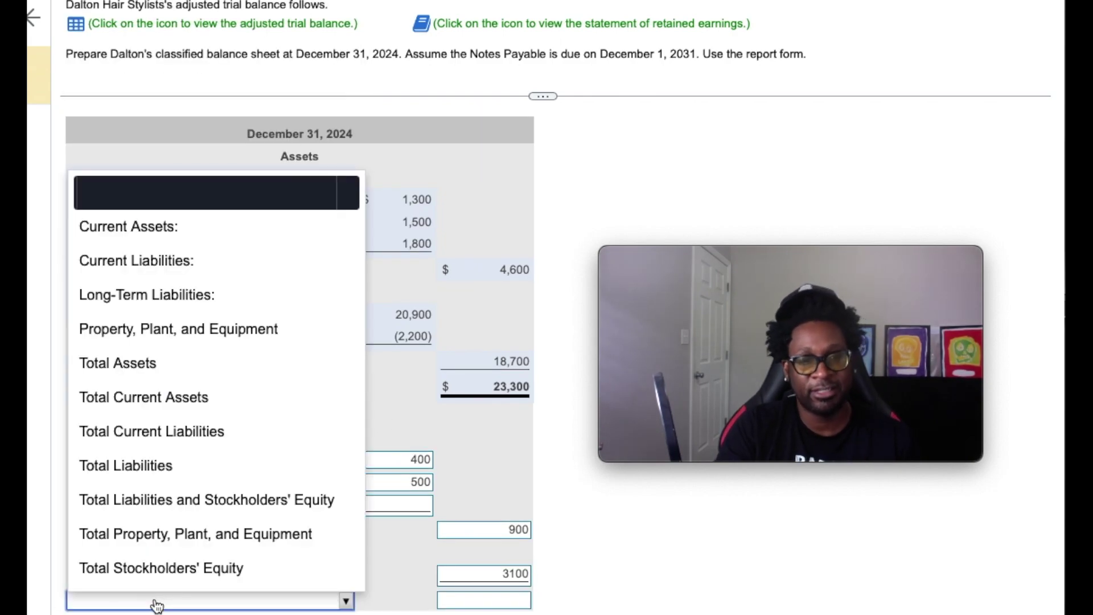
{"action": "left_click", "coordinate": [106, 470]}
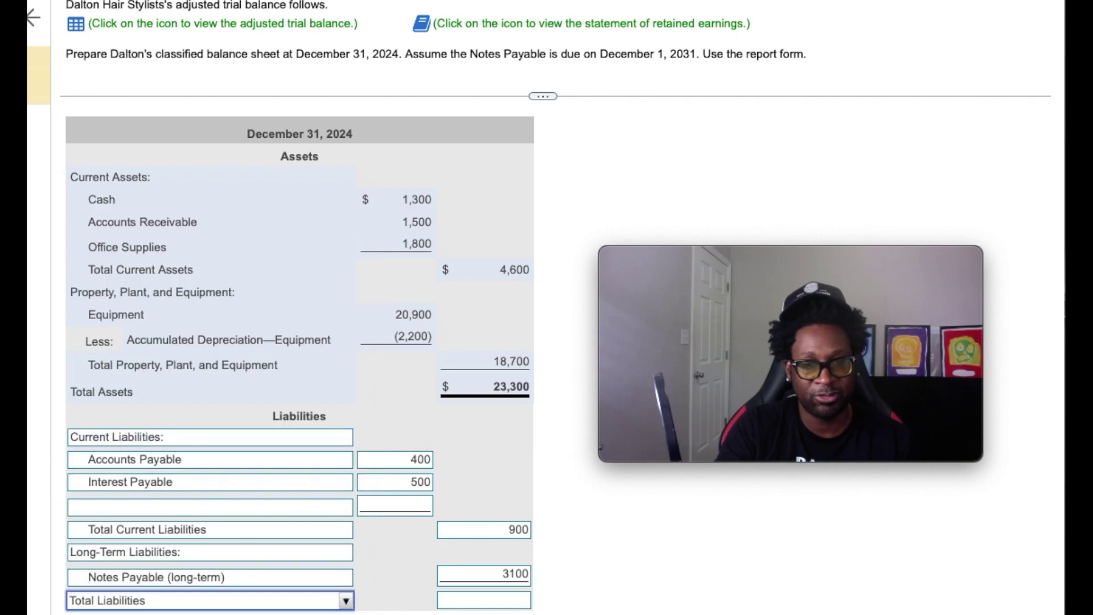
{"action": "left_click", "coordinate": [500, 601]}
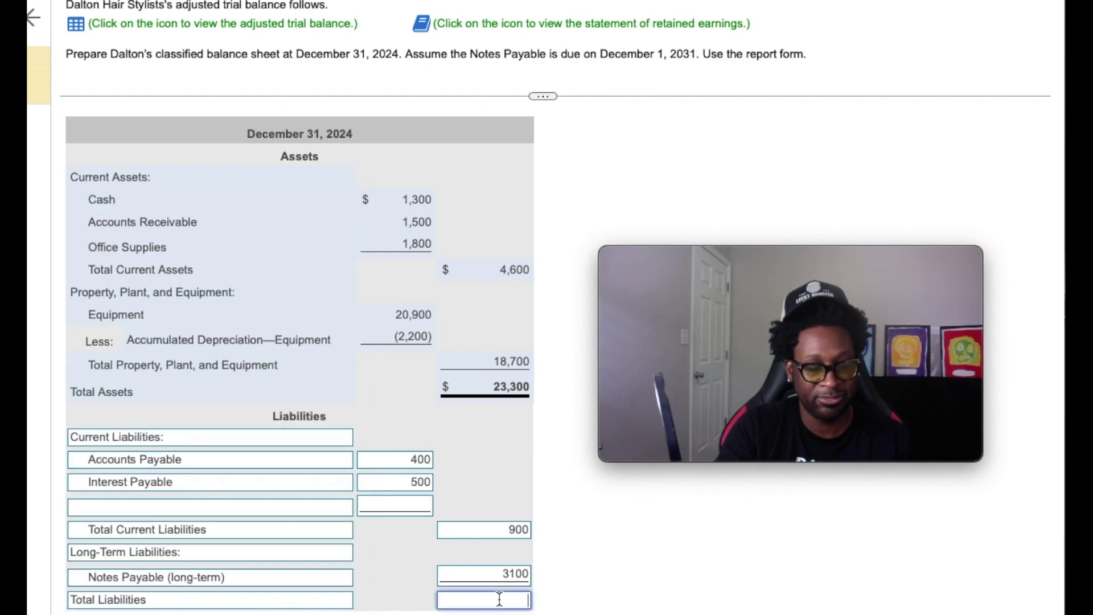
{"action": "type", "text": "4000"}
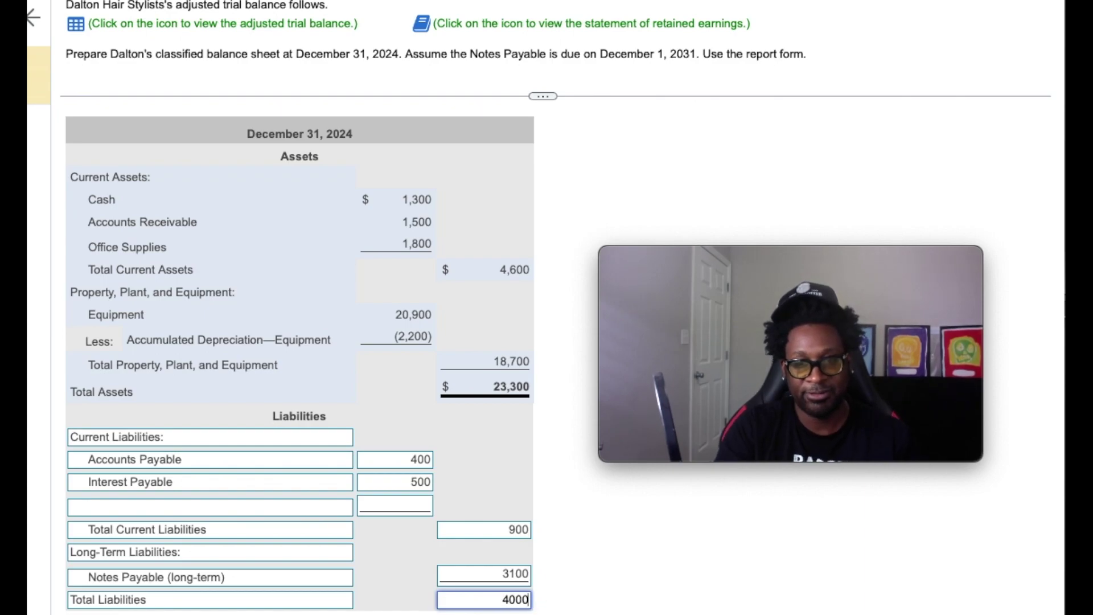
Step: Submit the liabilities with Total Liabilities 4,000 and dismiss the Good job! message
{"action": "key", "text": "Return"}
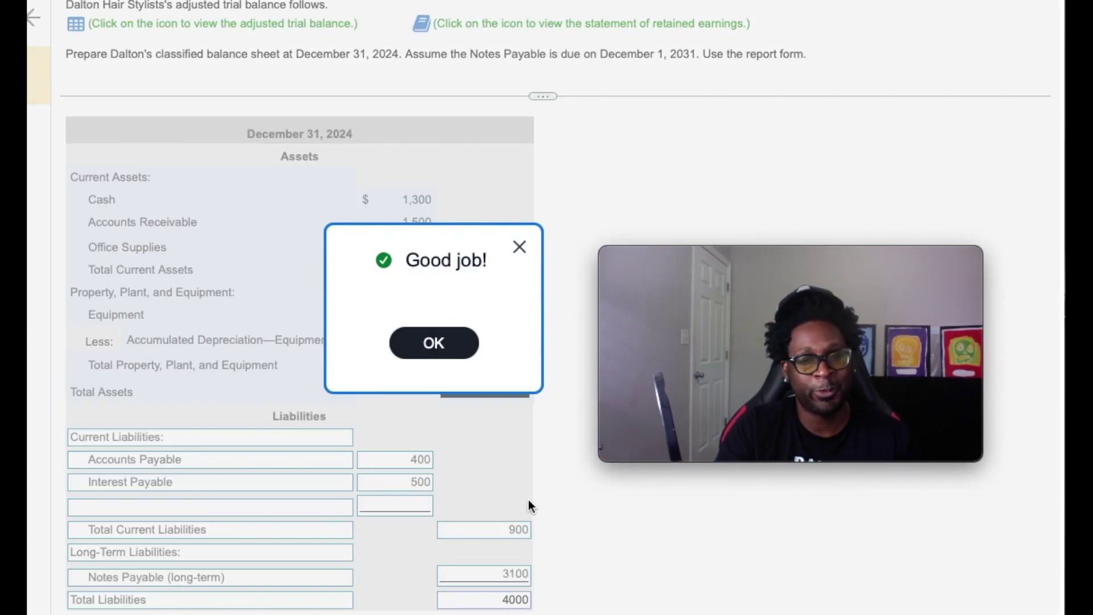
{"action": "left_click", "coordinate": [434, 343]}
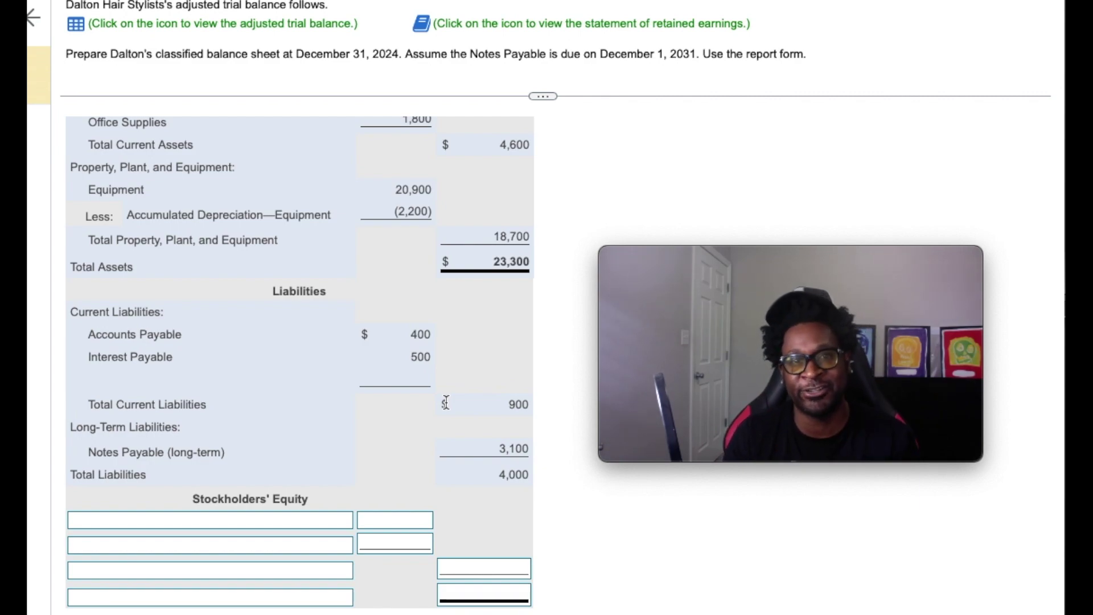
Step: Check the retained earnings statement, then list Common Stock at 16150 under equity
{"action": "left_click", "coordinate": [430, 28]}
{"action": "left_click_drag", "start_coordinate": [493, 145], "coordinate": [352, 149]}
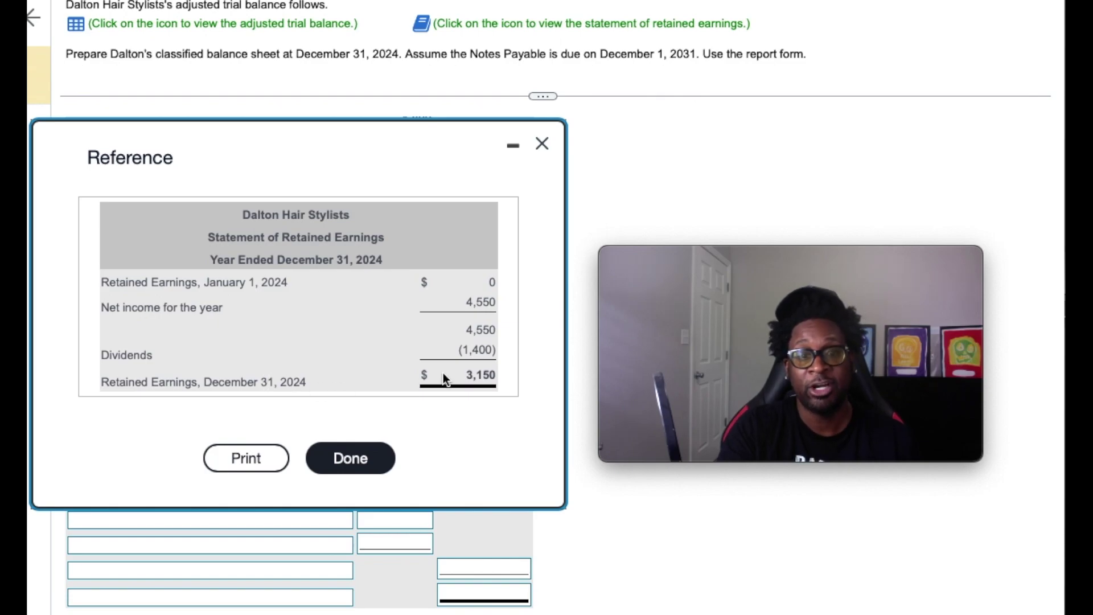
{"action": "left_click", "coordinate": [542, 143]}
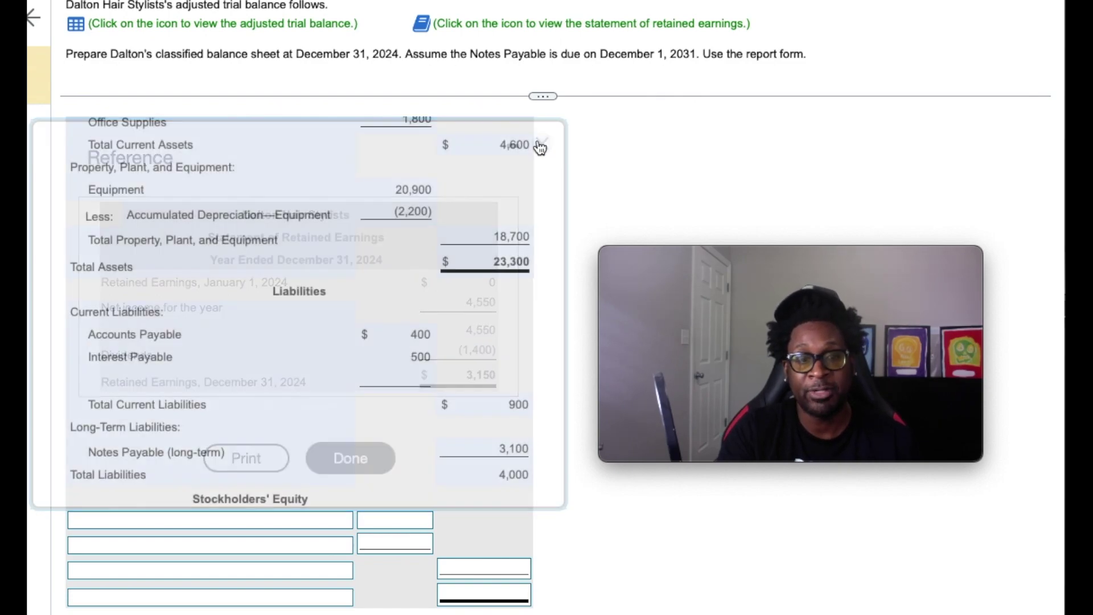
{"action": "left_click", "coordinate": [160, 521]}
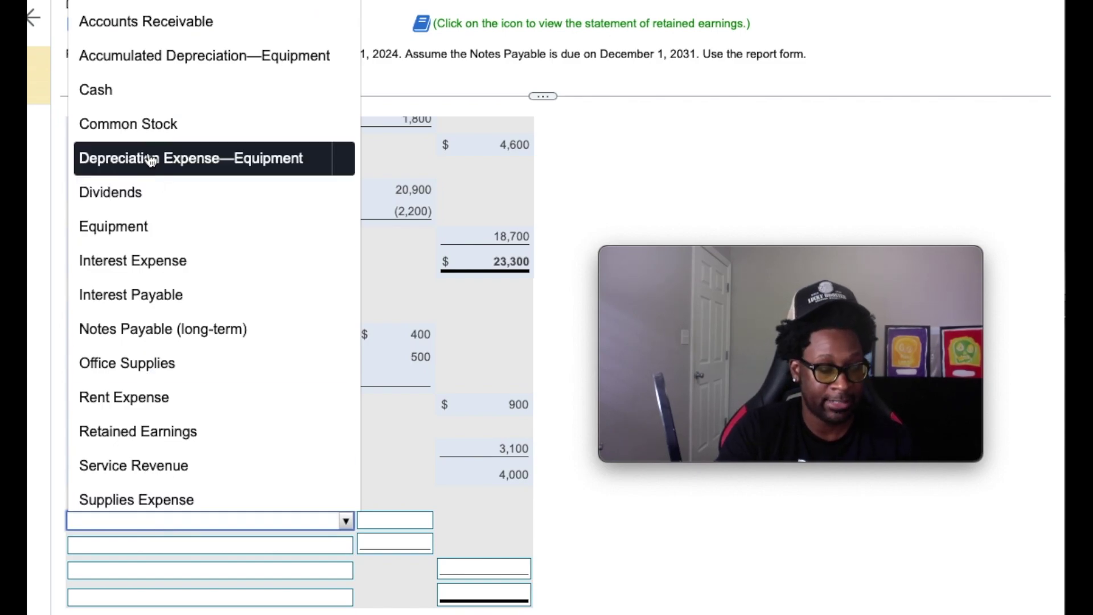
{"action": "left_click", "coordinate": [151, 137]}
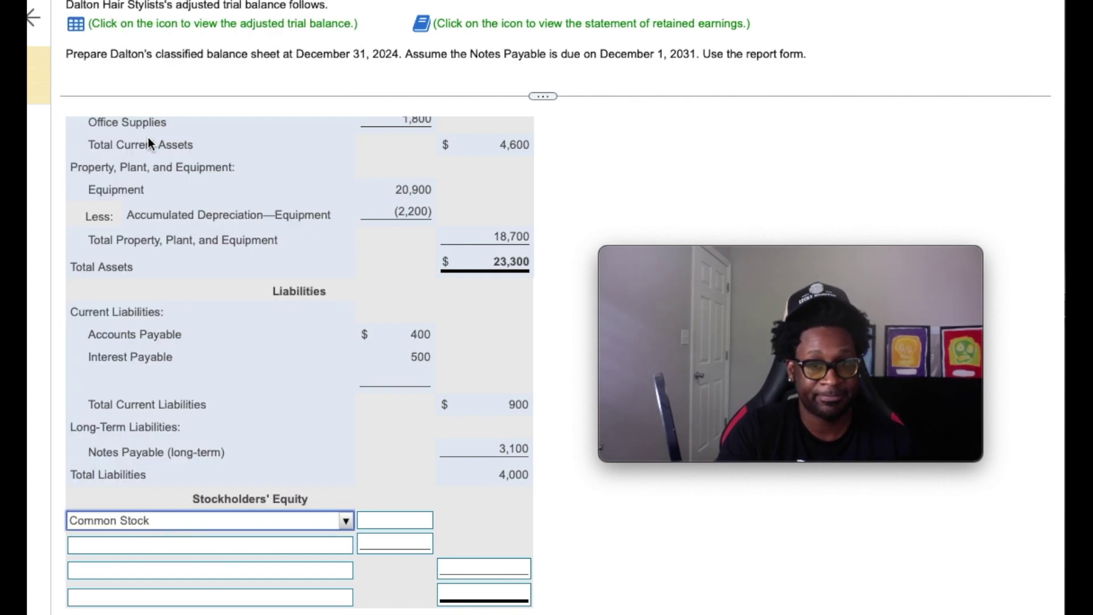
{"action": "left_click", "coordinate": [391, 519]}
{"action": "type", "text": "16150"}
Step: Add Retained Earnings 3150 and Total Stockholders' Equity of 19300
{"action": "left_click", "coordinate": [126, 548]}
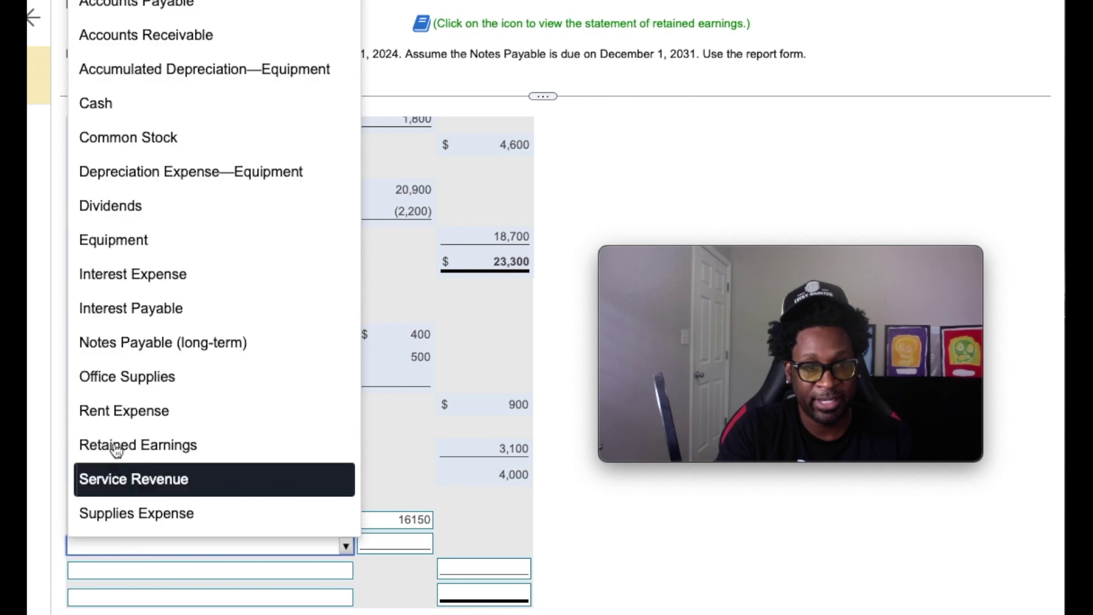
{"action": "left_click", "coordinate": [151, 445]}
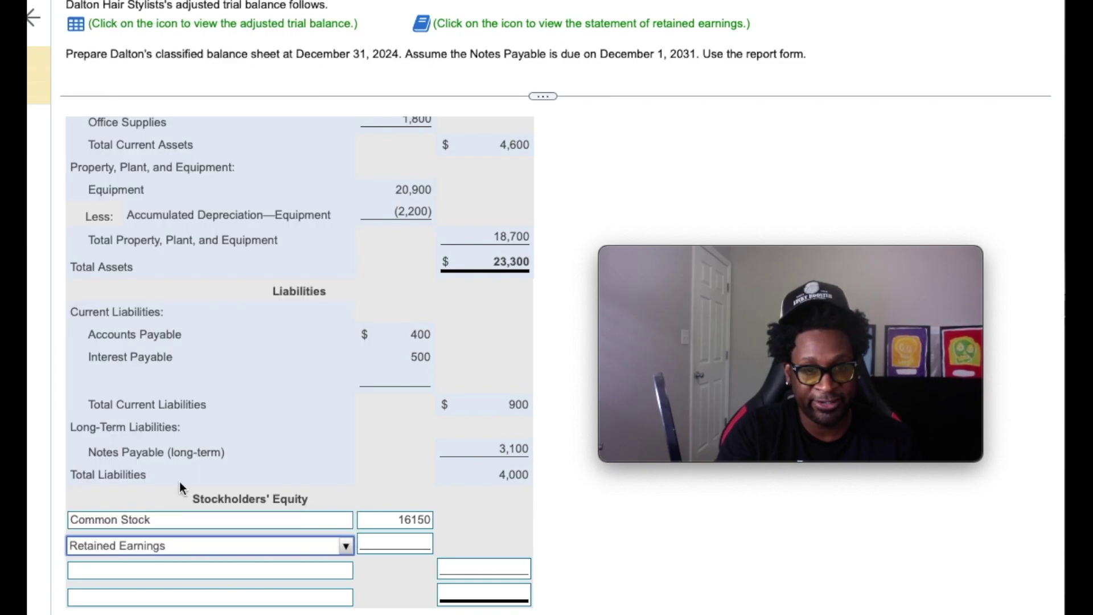
{"action": "left_click", "coordinate": [393, 544]}
{"action": "type", "text": "3150"}
{"action": "left_click", "coordinate": [229, 571]}
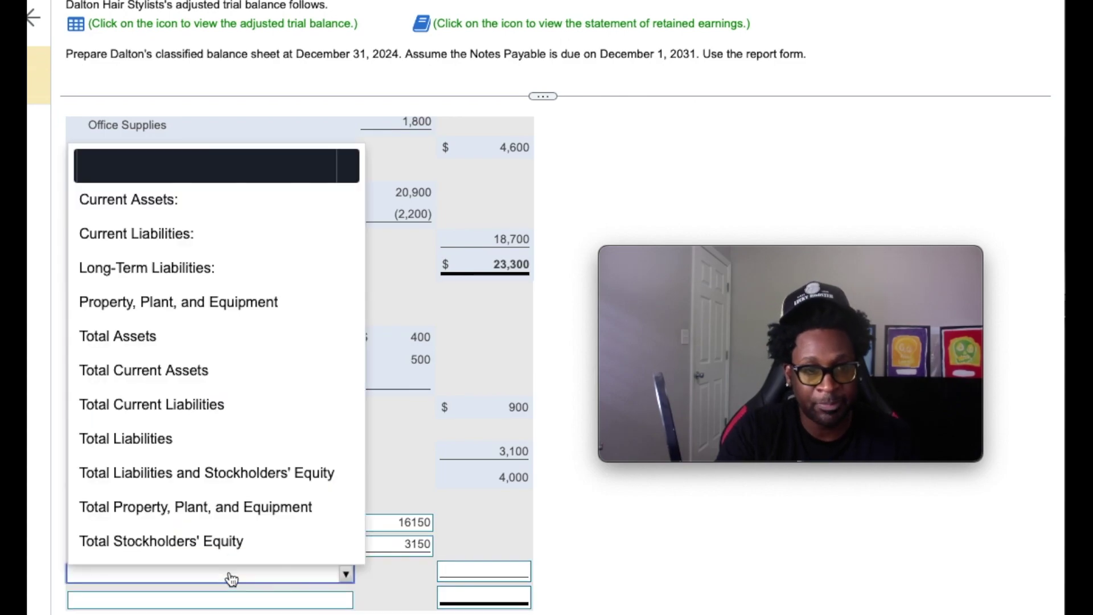
{"action": "left_click", "coordinate": [176, 540]}
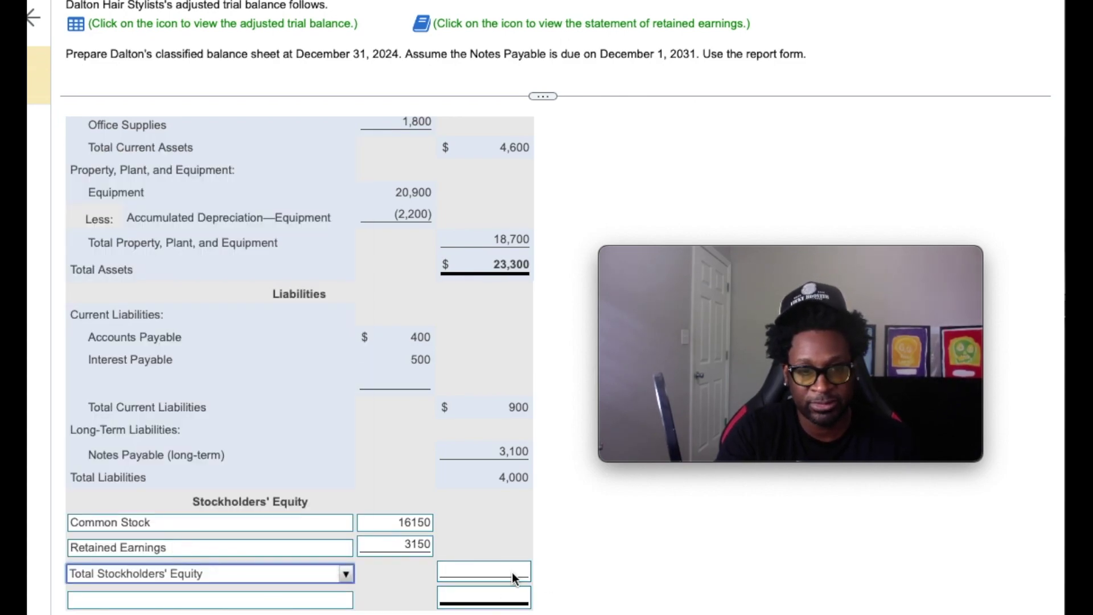
{"action": "left_click", "coordinate": [476, 570]}
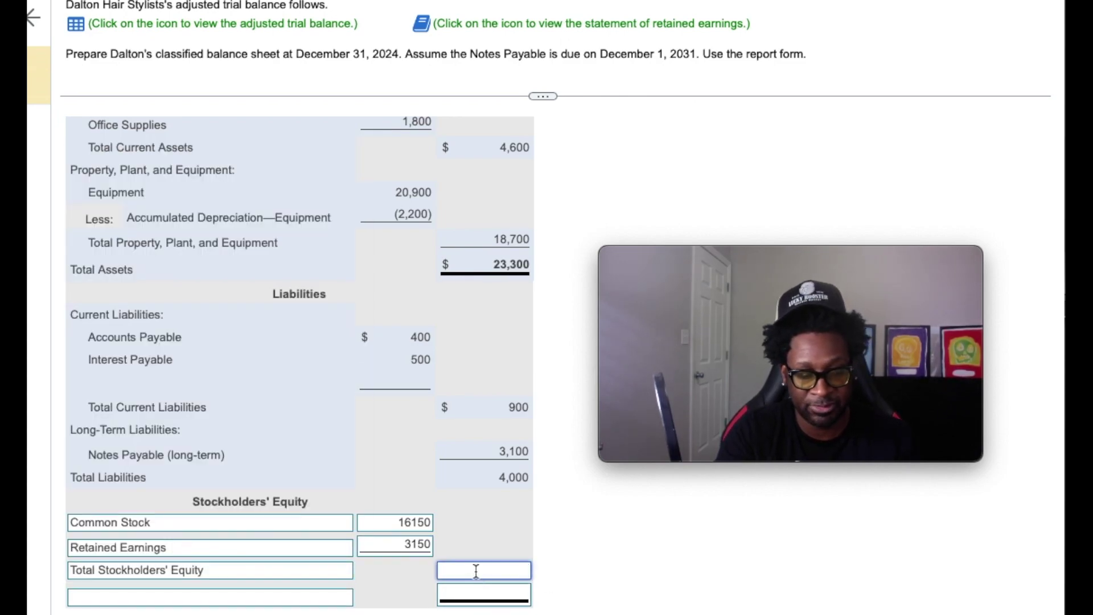
{"action": "type", "text": "19300"}
Step: Label the bottom row Total Liabilities and Stockholders' Equity and enter 23300
{"action": "left_click", "coordinate": [165, 597]}
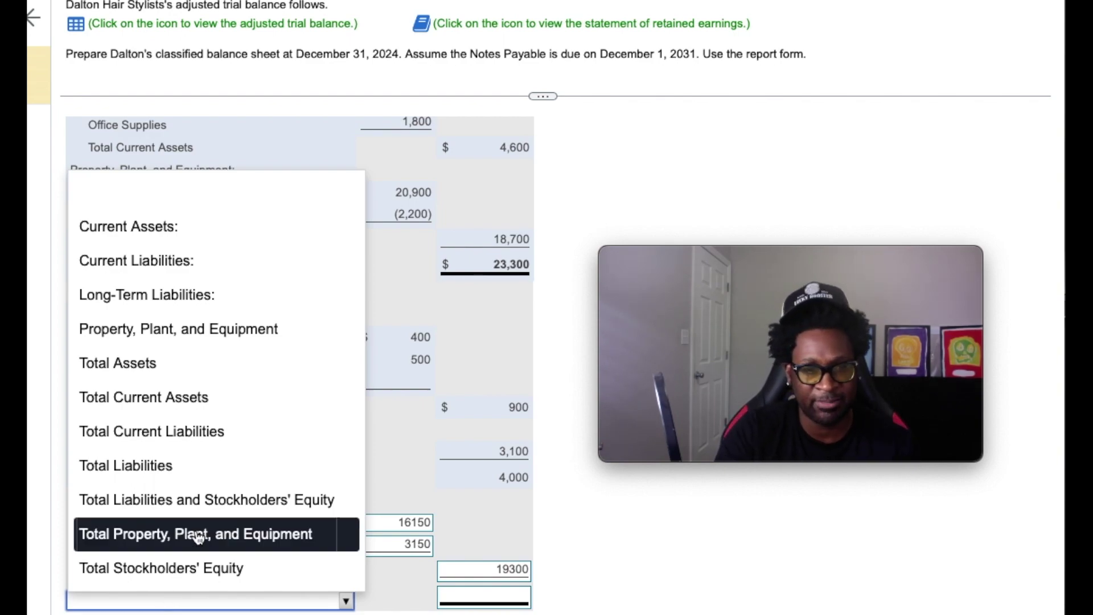
{"action": "left_click", "coordinate": [204, 501]}
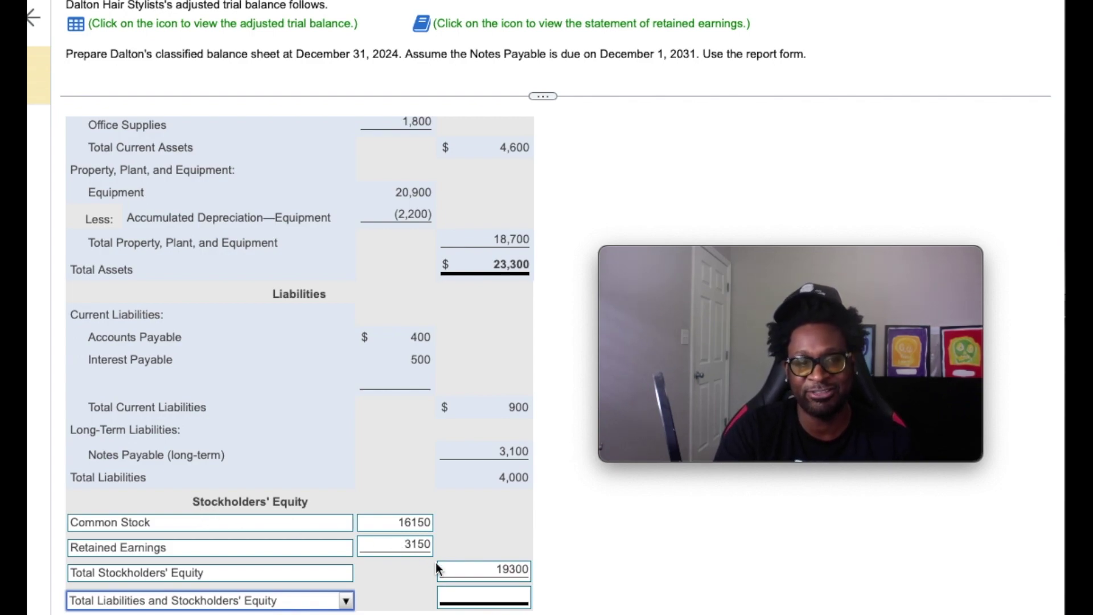
{"action": "left_click", "coordinate": [473, 594]}
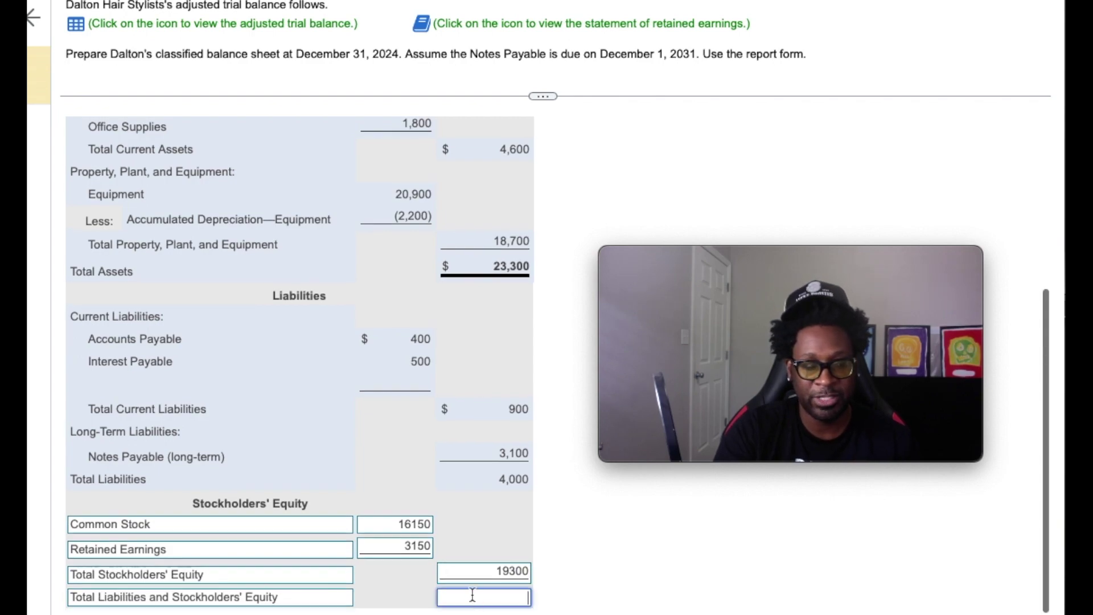
{"action": "type", "text": "23300"}
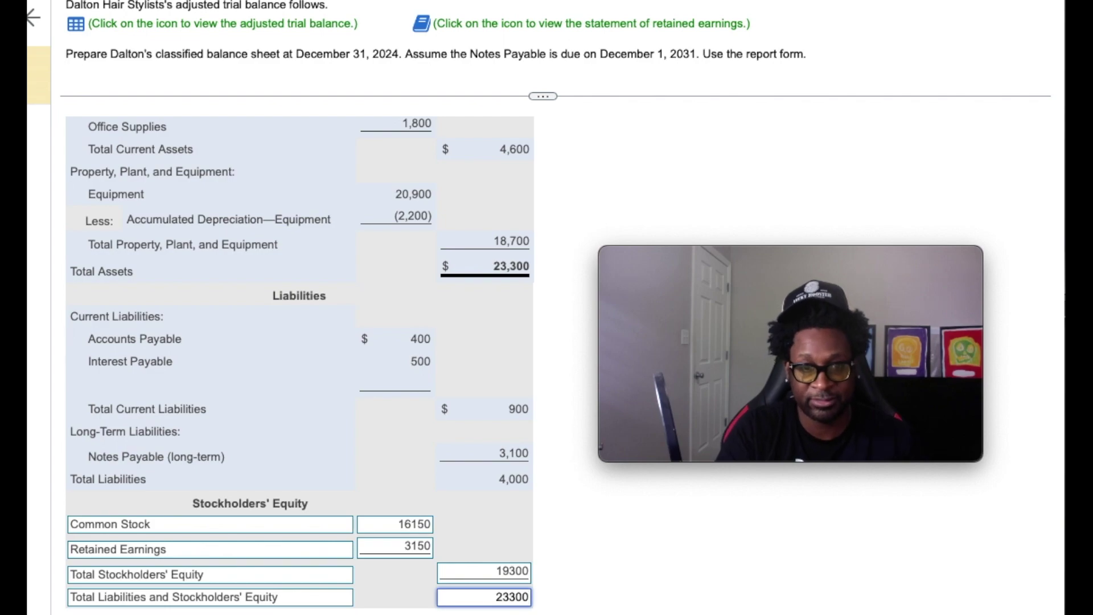